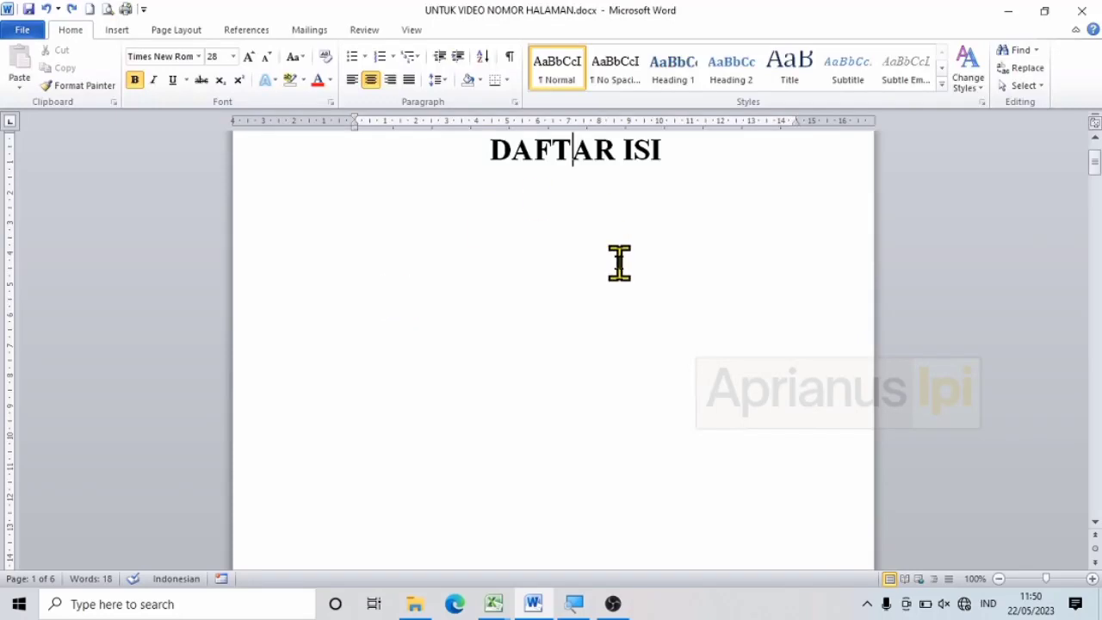
Step: Zoom out until DAFTAR ISI, KATA PENGANTAR, BAB 1 and ISIAN BAB 1 a appear side by side
{"action": "left_click", "coordinate": [999, 579]}
{"action": "left_click", "coordinate": [998, 579]}
{"action": "left_click", "coordinate": [999, 579]}
{"action": "left_click", "coordinate": [999, 579]}
{"action": "left_click", "coordinate": [998, 579]}
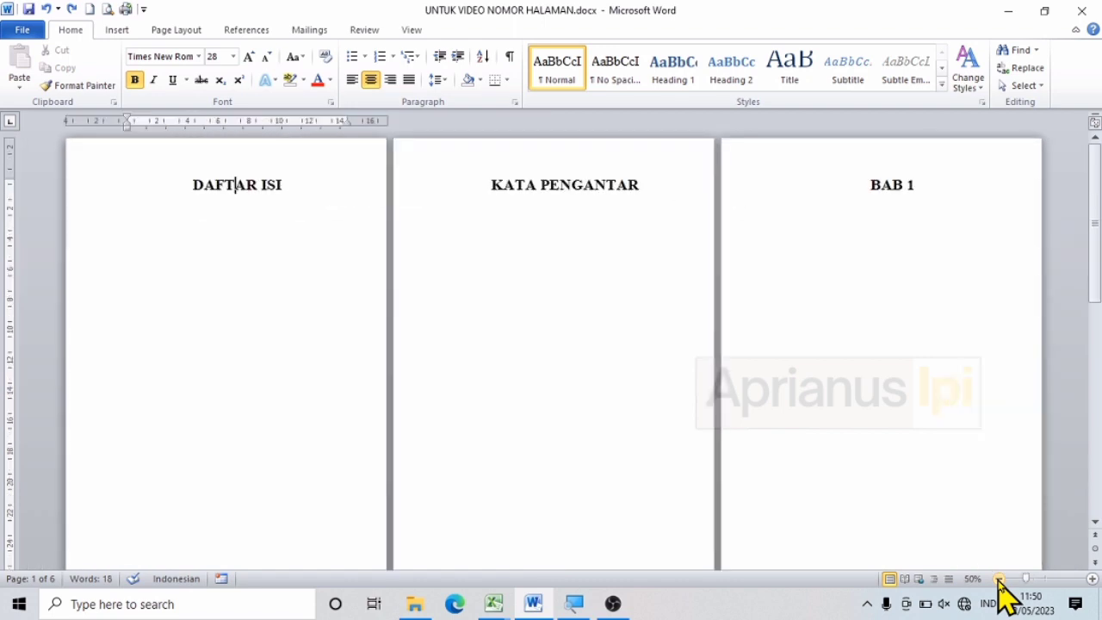
{"action": "left_click", "coordinate": [998, 579]}
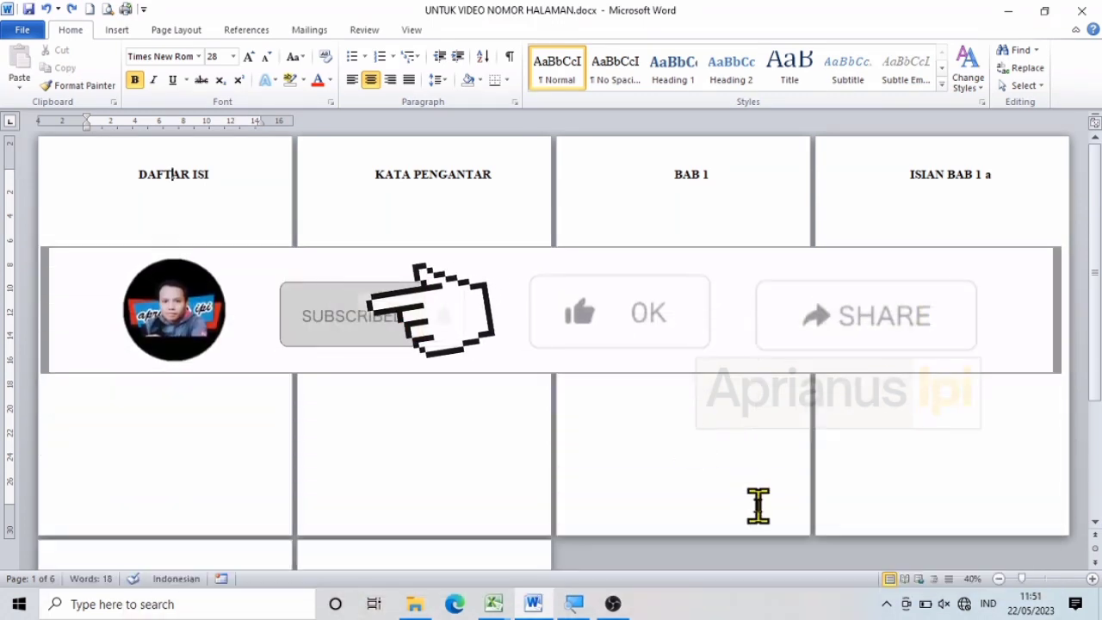
Step: Return to 100% zoom and type the DAFTAR ISI heading at the top of page 1
{"action": "left_click", "coordinate": [1092, 578]}
{"action": "left_click", "coordinate": [1091, 578]}
{"action": "left_click", "coordinate": [1092, 579]}
{"action": "left_click", "coordinate": [1091, 578]}
{"action": "left_click", "coordinate": [1091, 579]}
{"action": "left_click", "coordinate": [1091, 578]}
{"action": "left_click", "coordinate": [1091, 579]}
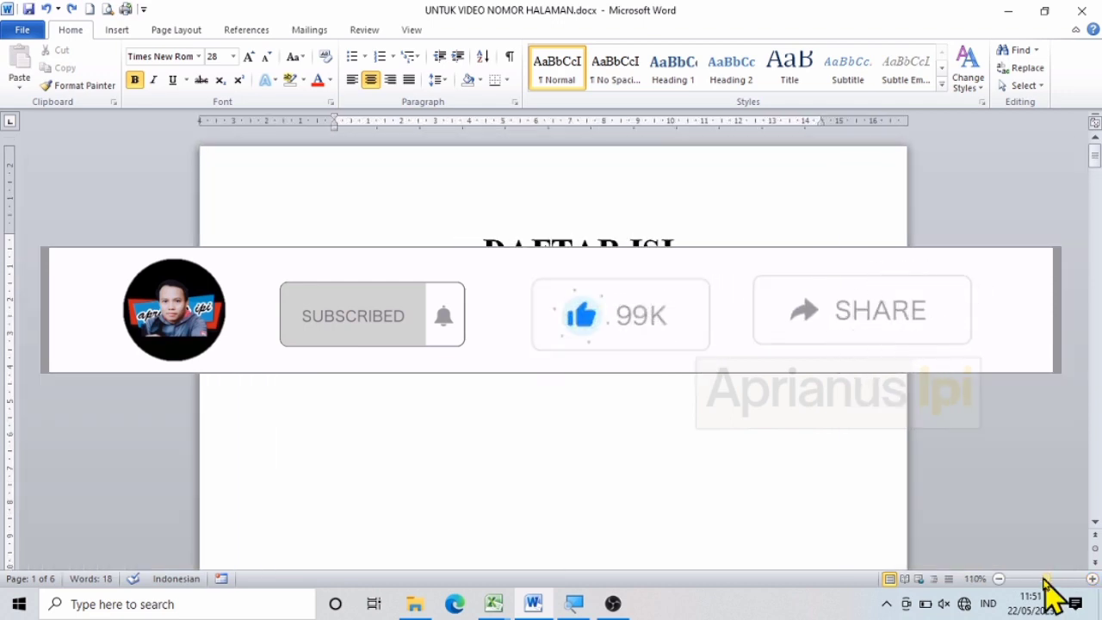
{"action": "left_click", "coordinate": [998, 578]}
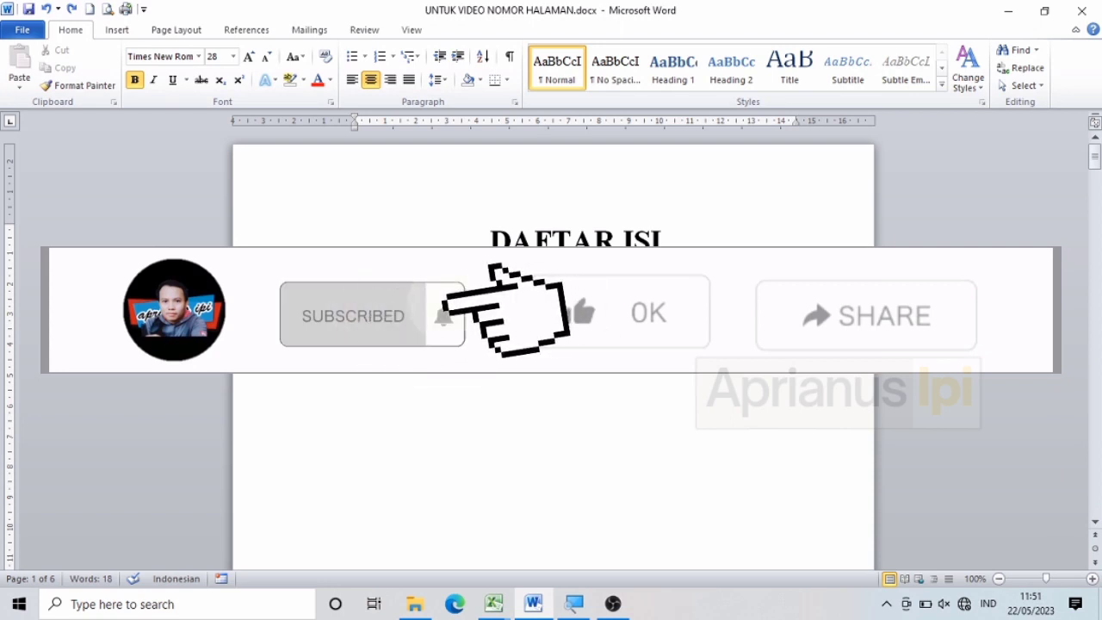
{"action": "key", "text": "Return"}
{"action": "key", "text": "Return"}
{"action": "key", "text": "Return"}
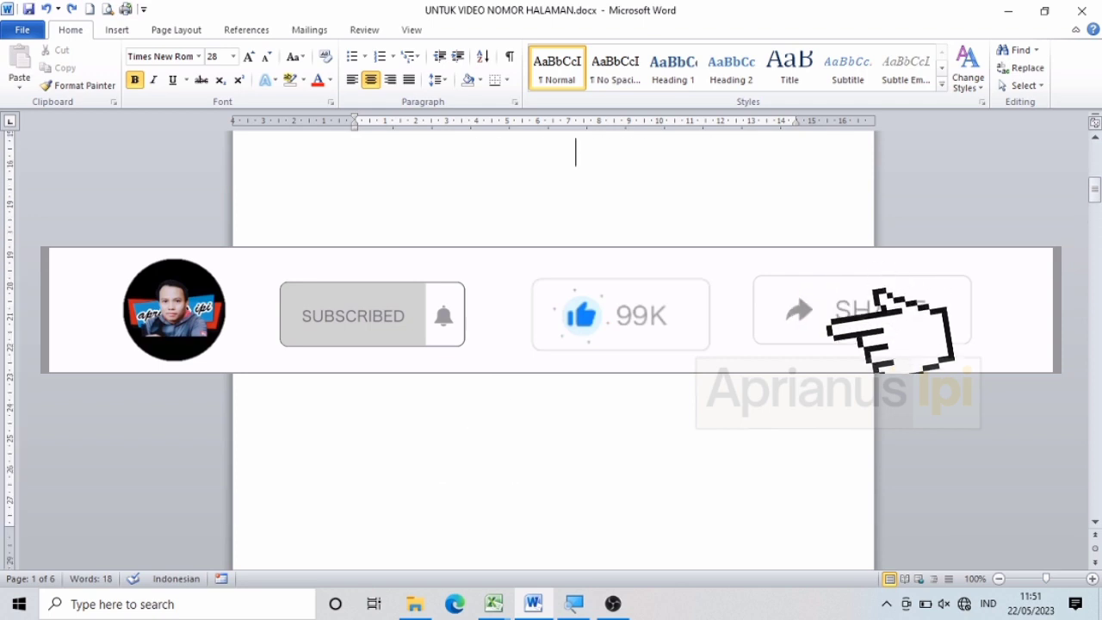
{"action": "type", "text": "DAFTAR ISI"}
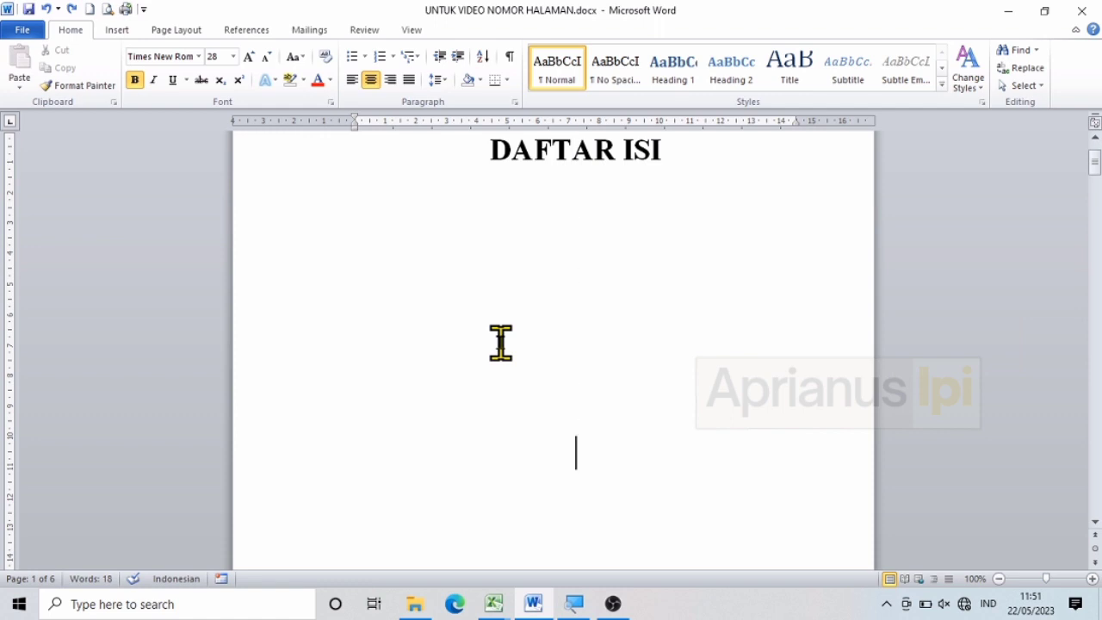
Step: Place the insertion point just before the BAB 1 heading on page 3, with Page Layout showing
{"action": "key", "text": "Down"}
{"action": "key", "text": "Down"}
{"action": "key", "text": "Down"}
{"action": "key", "text": "Down"}
{"action": "key", "text": "Down"}
{"action": "key", "text": "Down"}
{"action": "key", "text": "Down"}
{"action": "key", "text": "Down"}
{"action": "key", "text": "Down"}
{"action": "key", "text": "Down"}
{"action": "key", "text": "Down"}
{"action": "key", "text": "Down"}
{"action": "key", "text": "Down"}
{"action": "key", "text": "Down"}
{"action": "key", "text": "Down"}
{"action": "key", "text": "Down"}
{"action": "key", "text": "Down"}
{"action": "key", "text": "Down"}
{"action": "key", "text": "Down"}
{"action": "key", "text": "Down"}
{"action": "key", "text": "Down"}
{"action": "key", "text": "Down"}
{"action": "key", "text": "Down"}
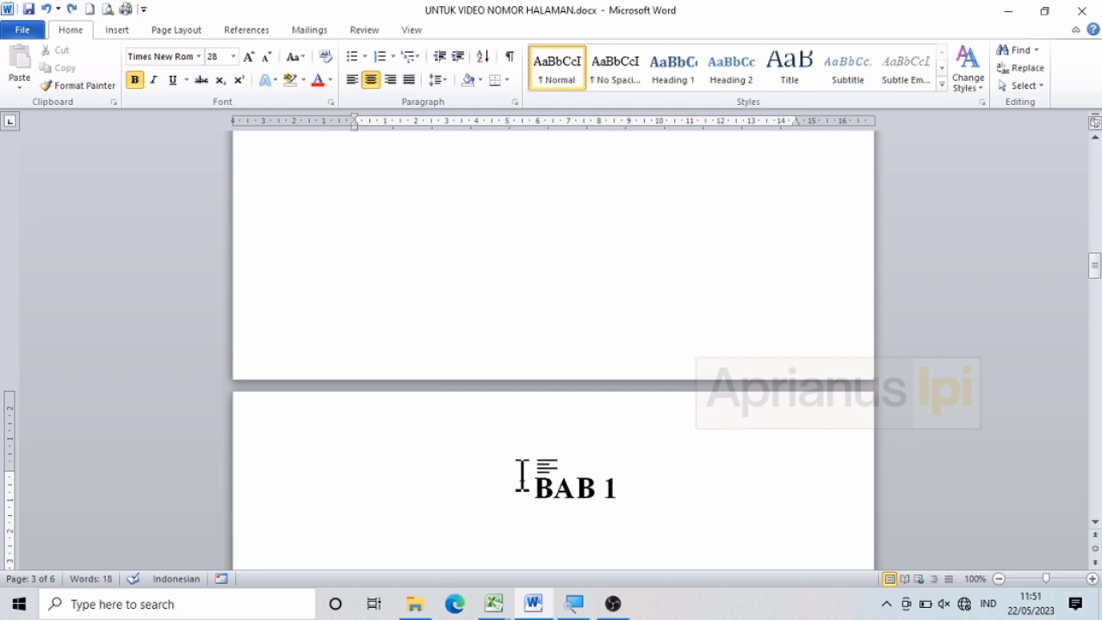
{"action": "left_click", "coordinate": [538, 491]}
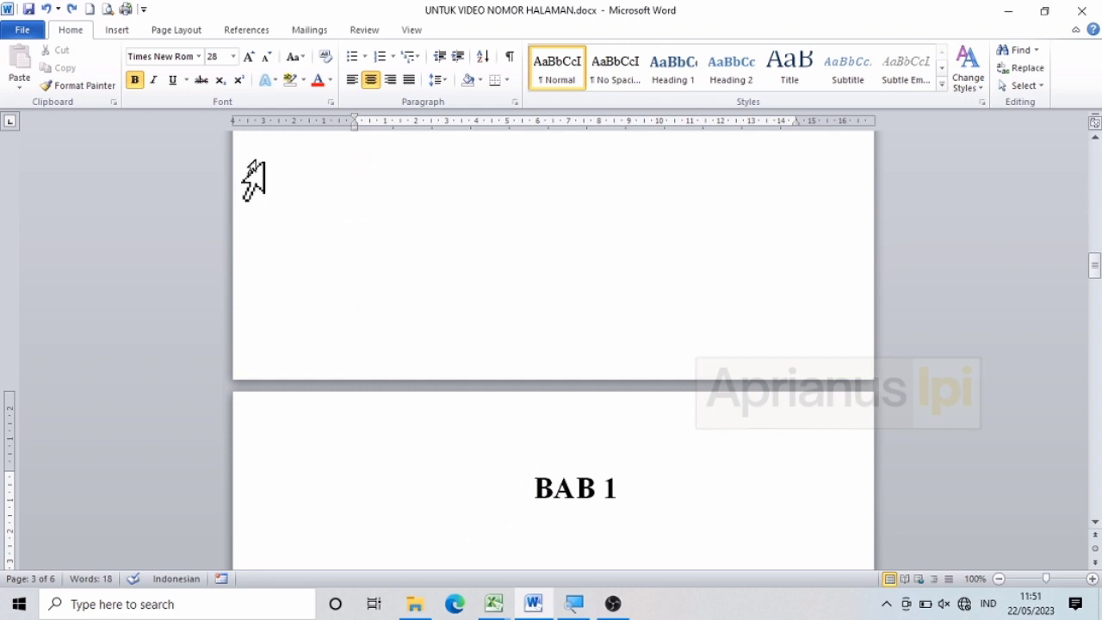
{"action": "left_click", "coordinate": [153, 33]}
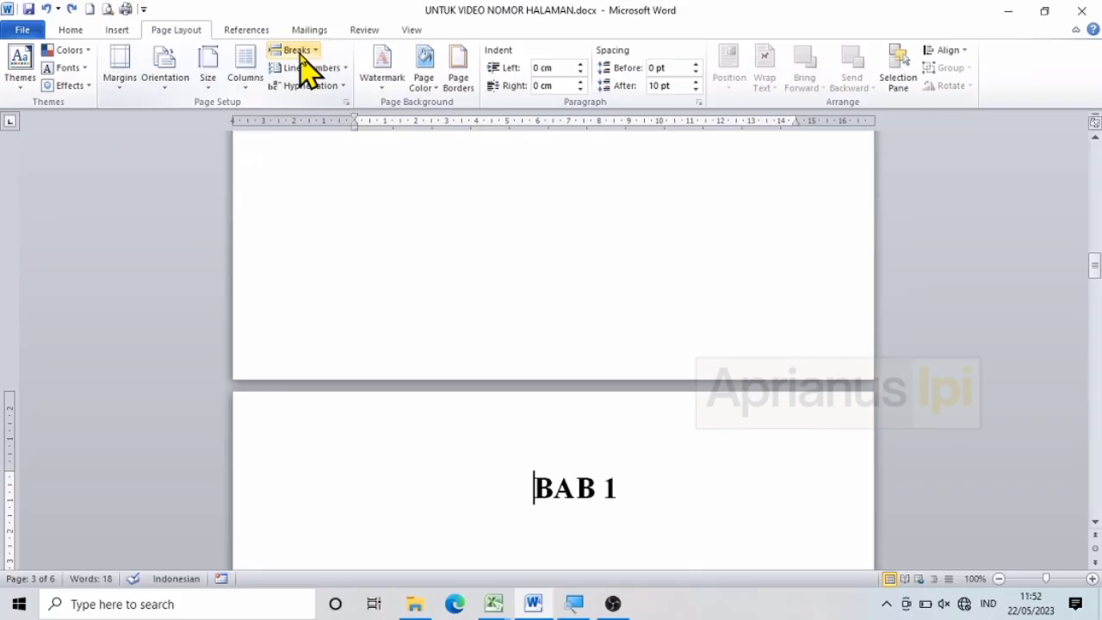
Step: Insert a Next Page section break before BAB 1, then move back up to the earlier pages
{"action": "left_click", "coordinate": [297, 52]}
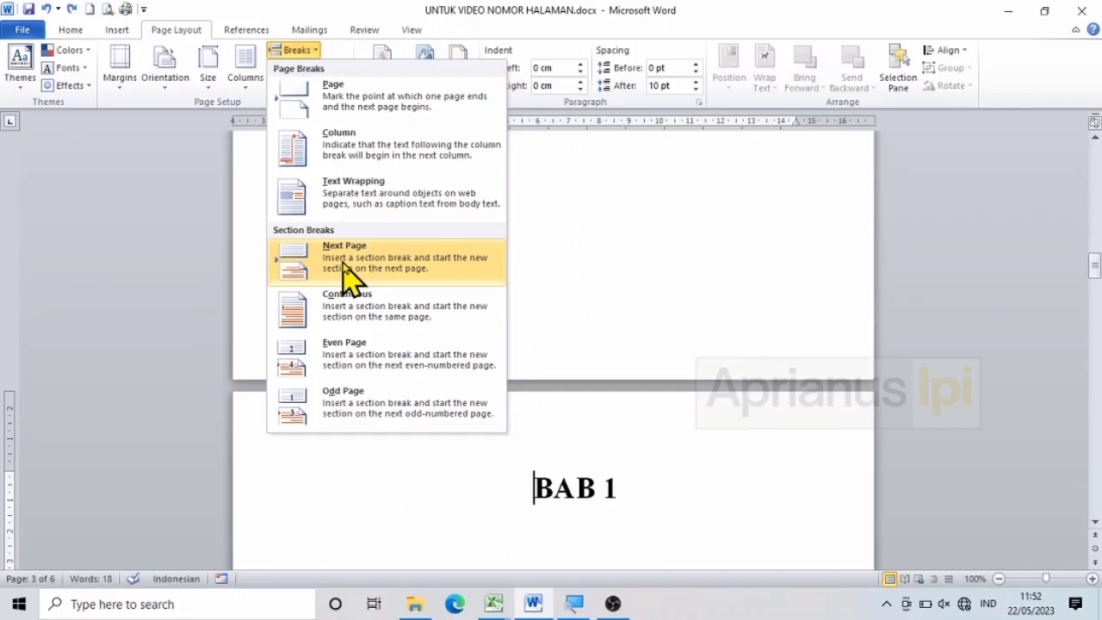
{"action": "left_click", "coordinate": [327, 262]}
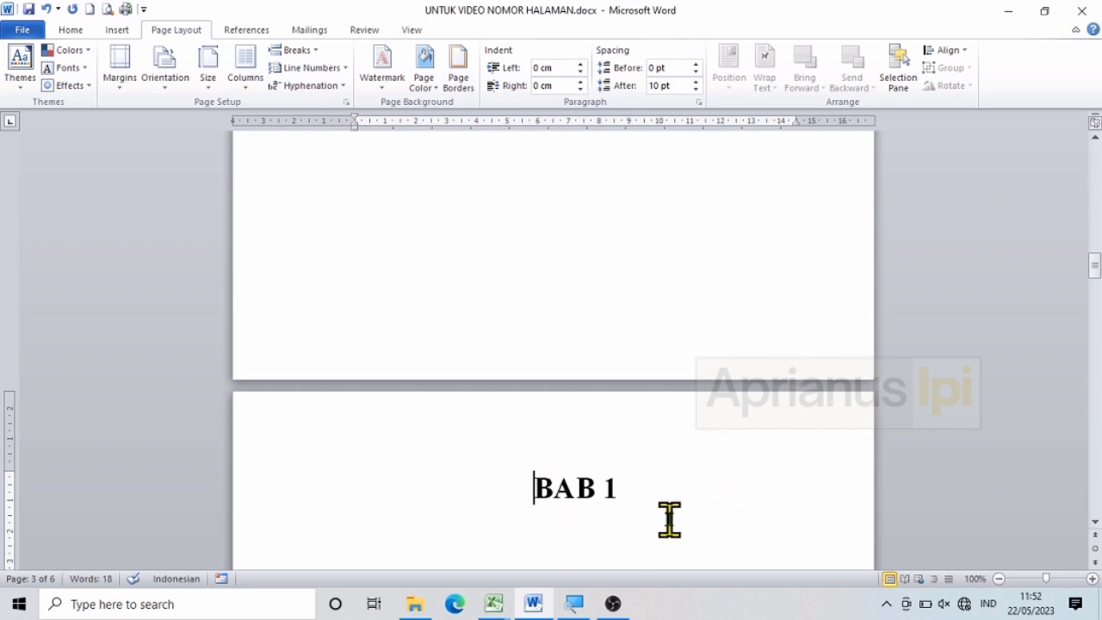
{"action": "key", "text": "Up"}
{"action": "key", "text": "Up"}
{"action": "key", "text": "Up"}
{"action": "key", "text": "Up"}
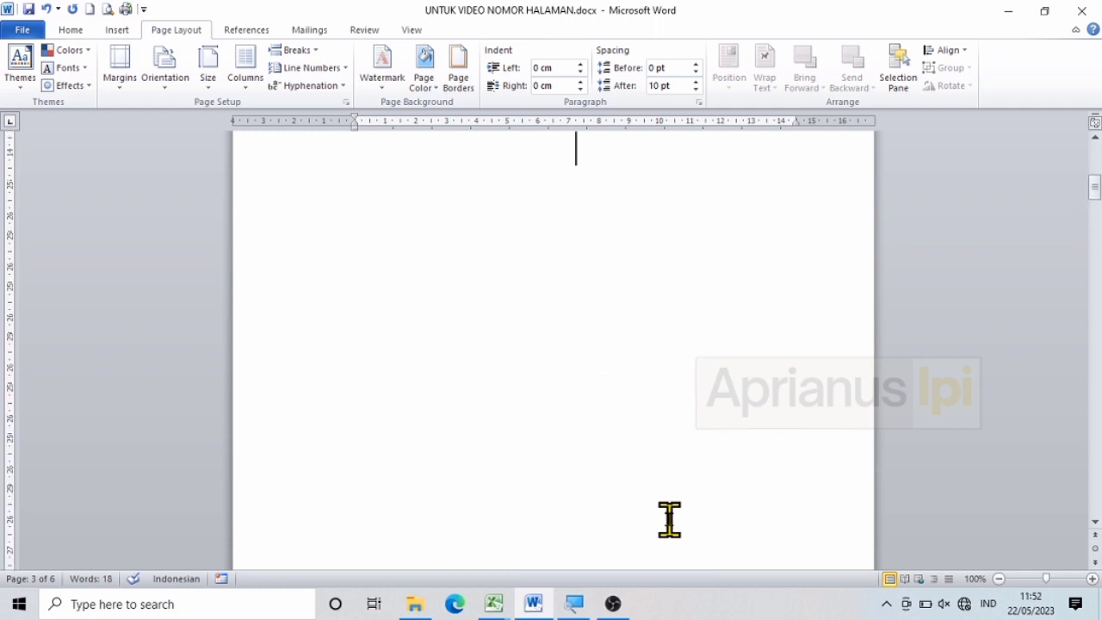
{"action": "key", "text": "Up"}
{"action": "key", "text": "Up"}
{"action": "key", "text": "Up"}
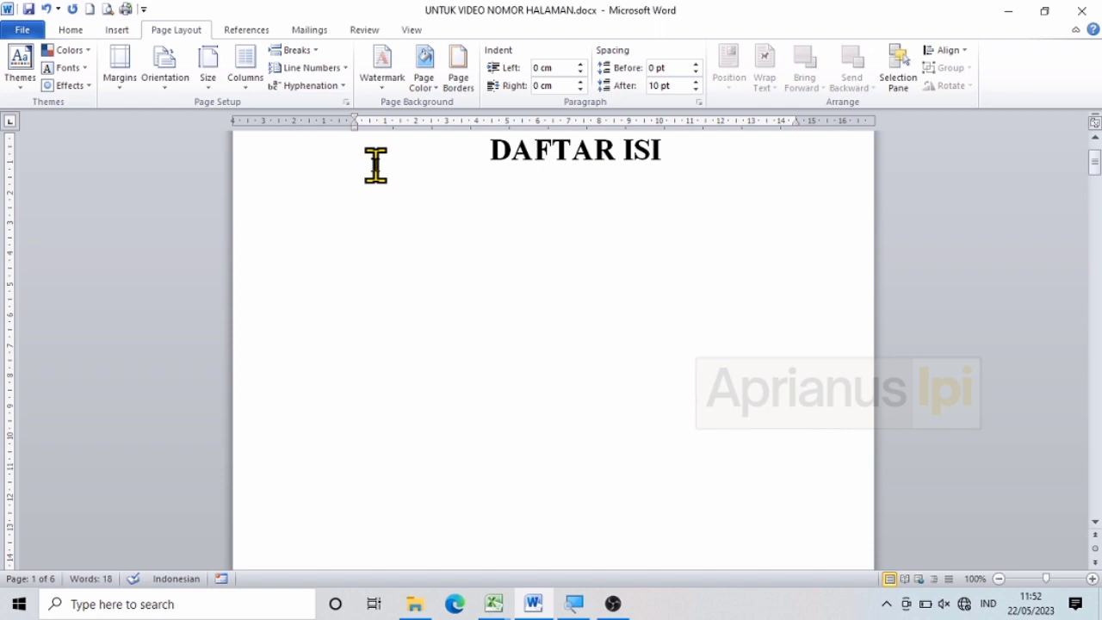
Step: Switch to the Insert tab while viewing the DAFTAR ISI page
{"action": "left_click", "coordinate": [117, 30]}
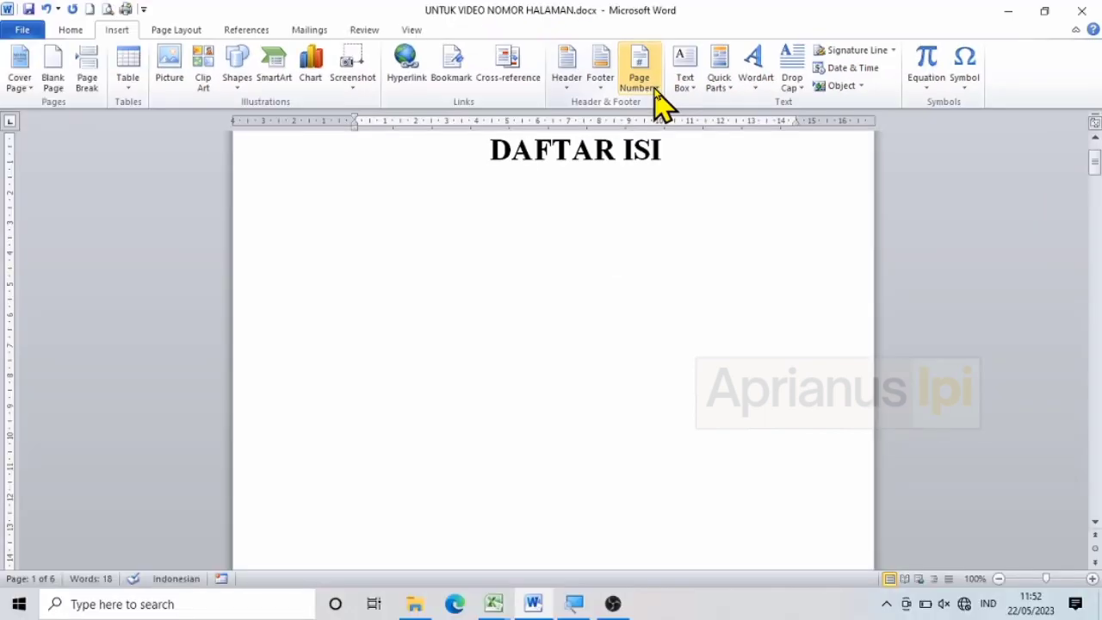
Step: Add a right-aligned Plain Number 3 page number to the top of the DAFTAR ISI page
{"action": "left_click", "coordinate": [654, 89]}
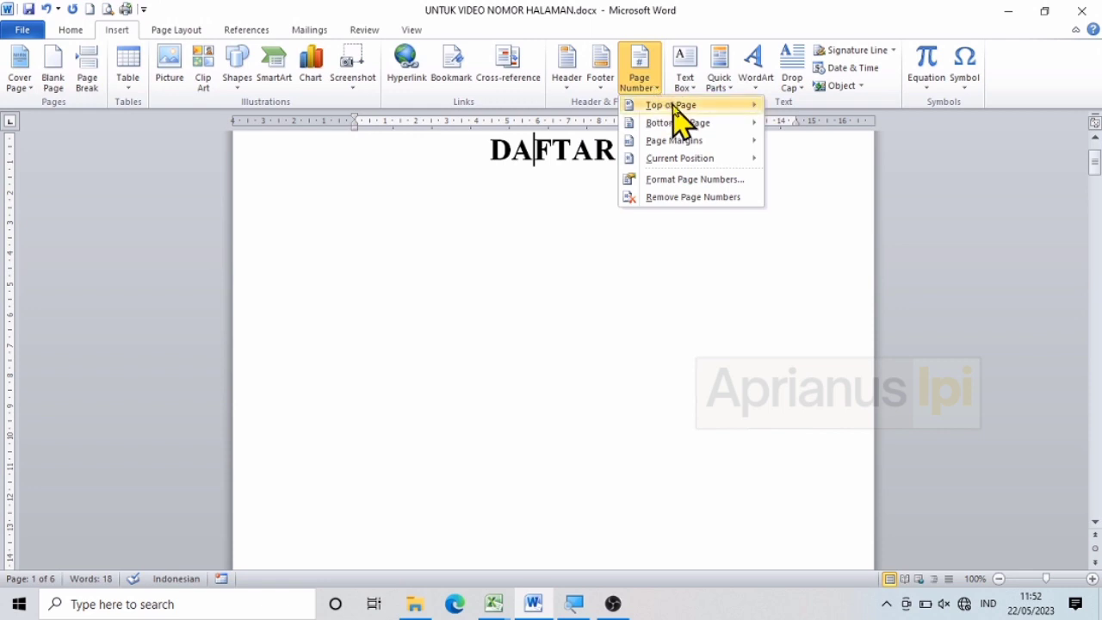
{"action": "mouse_move", "coordinate": [672, 105]}
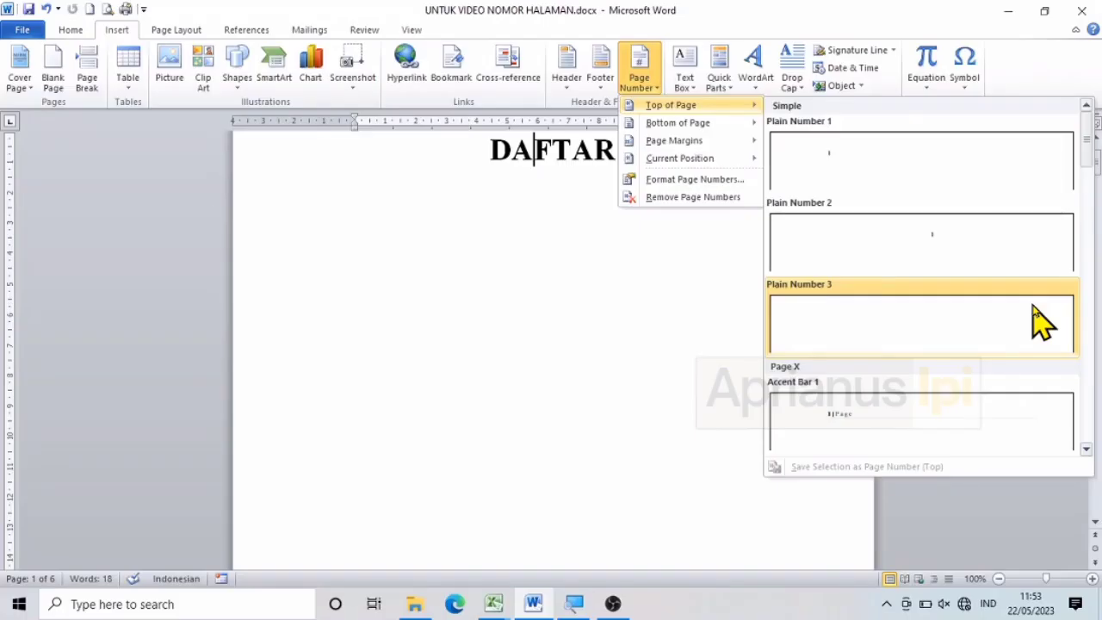
{"action": "left_click", "coordinate": [1041, 323]}
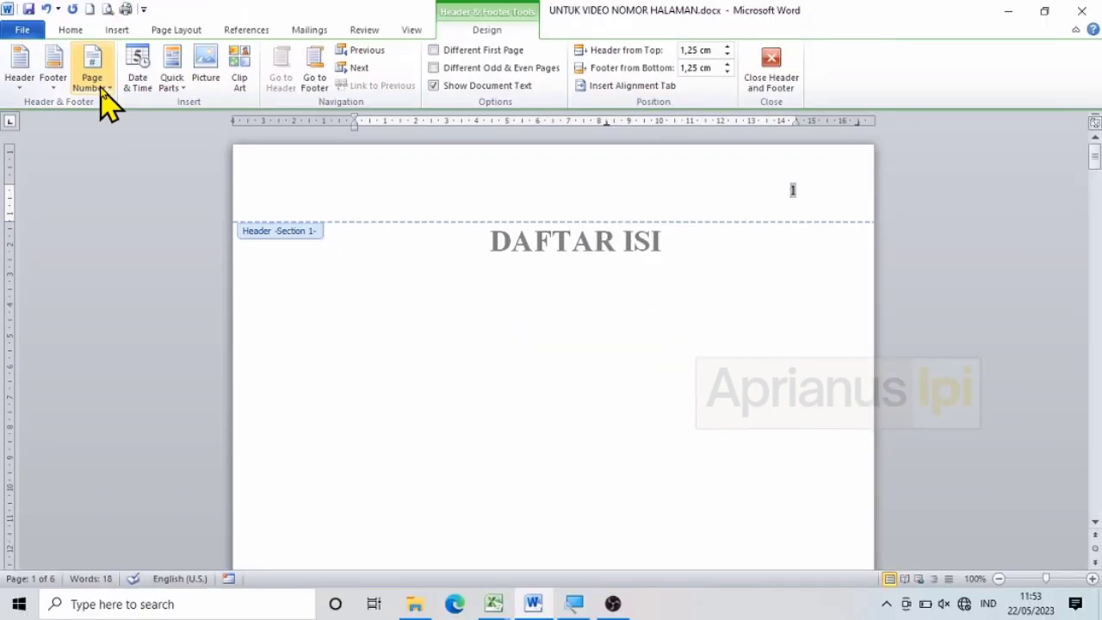
{"action": "left_click", "coordinate": [101, 89]}
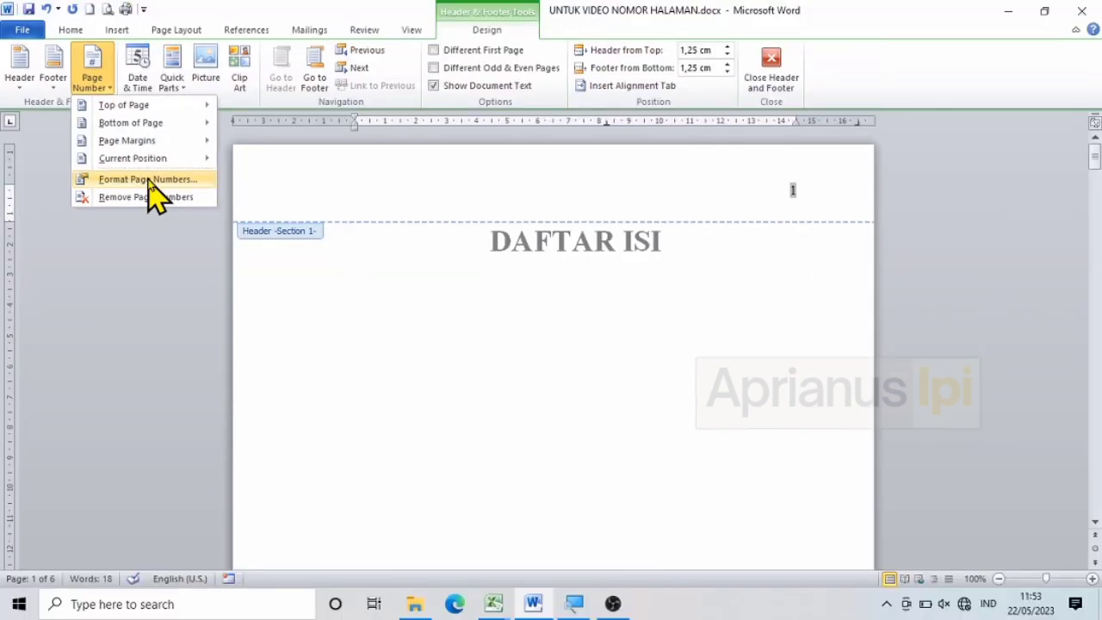
Step: Format the Section 1 page numbers as lowercase roman i, ii, iii and close the header
{"action": "left_click", "coordinate": [153, 181]}
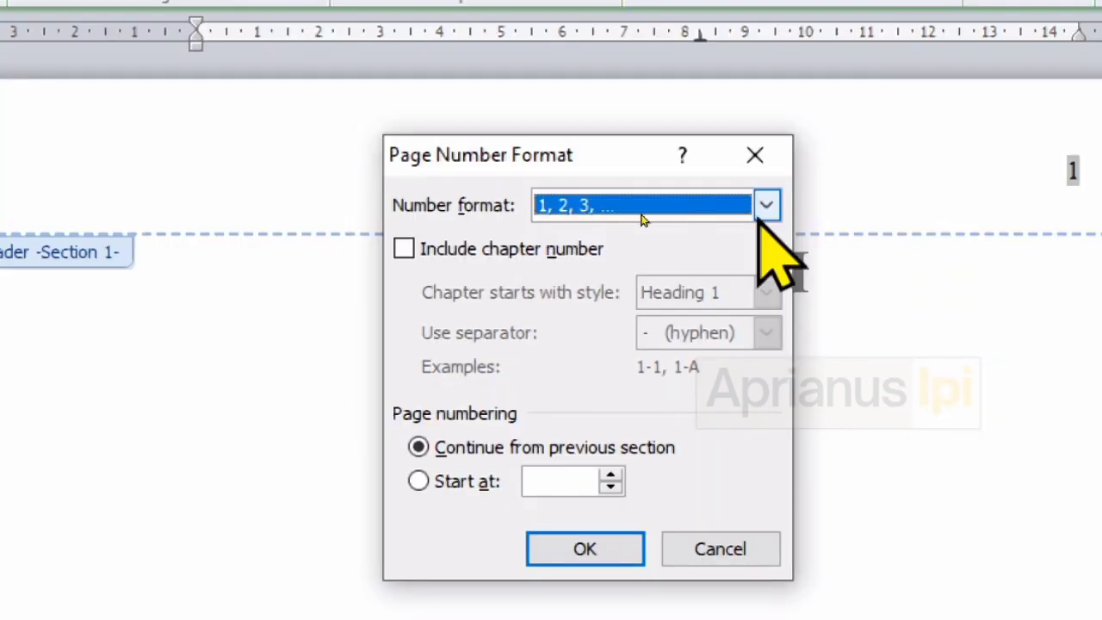
{"action": "left_click", "coordinate": [766, 216]}
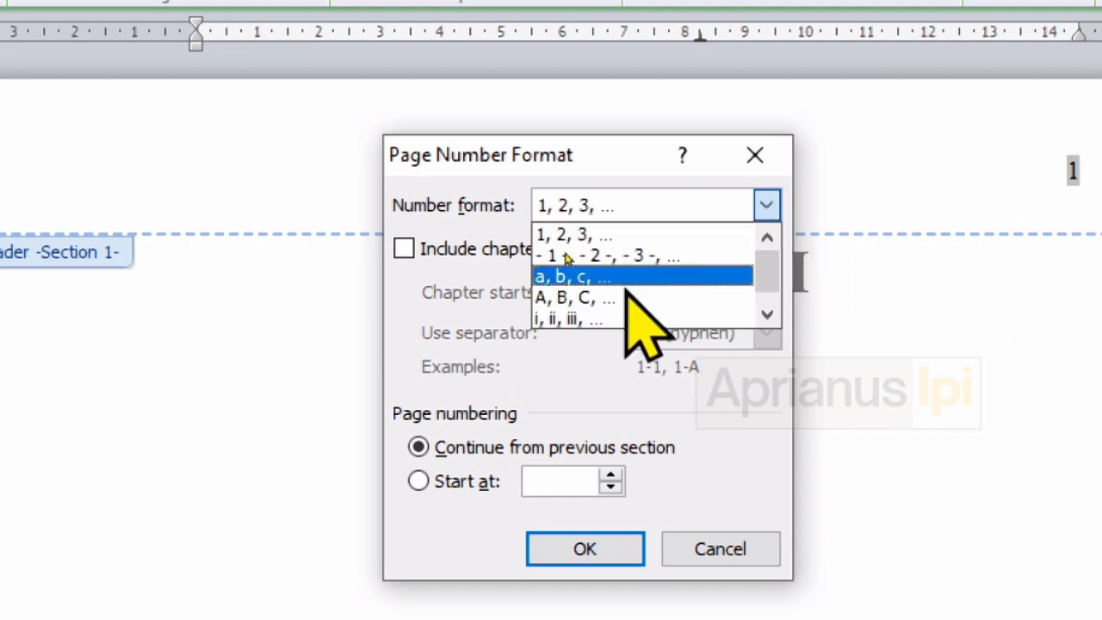
{"action": "left_click", "coordinate": [603, 318]}
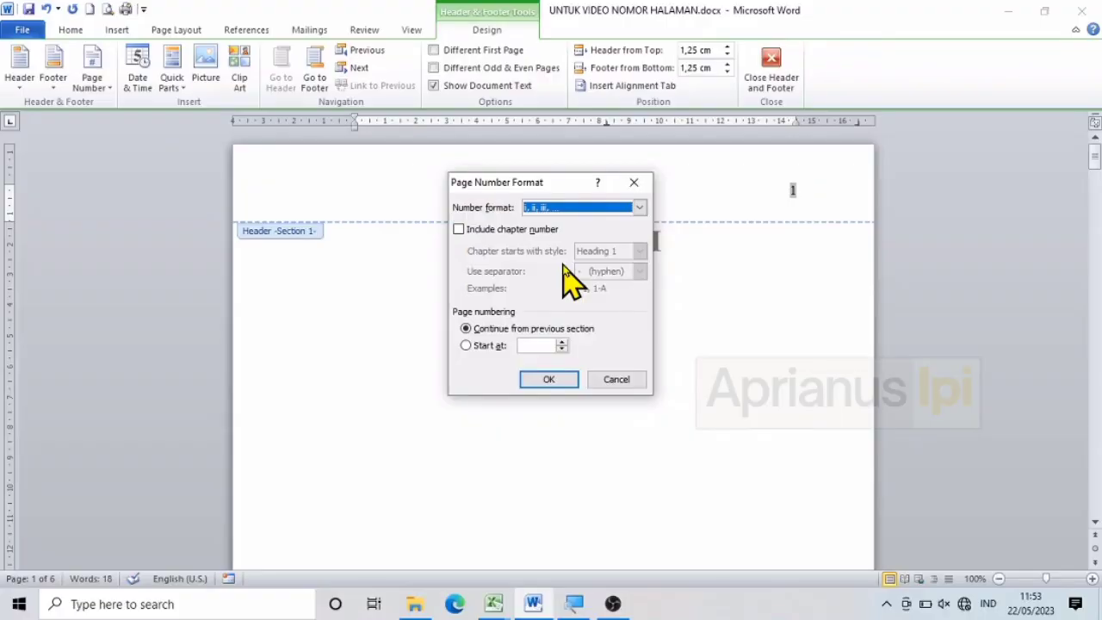
{"action": "left_click", "coordinate": [562, 383]}
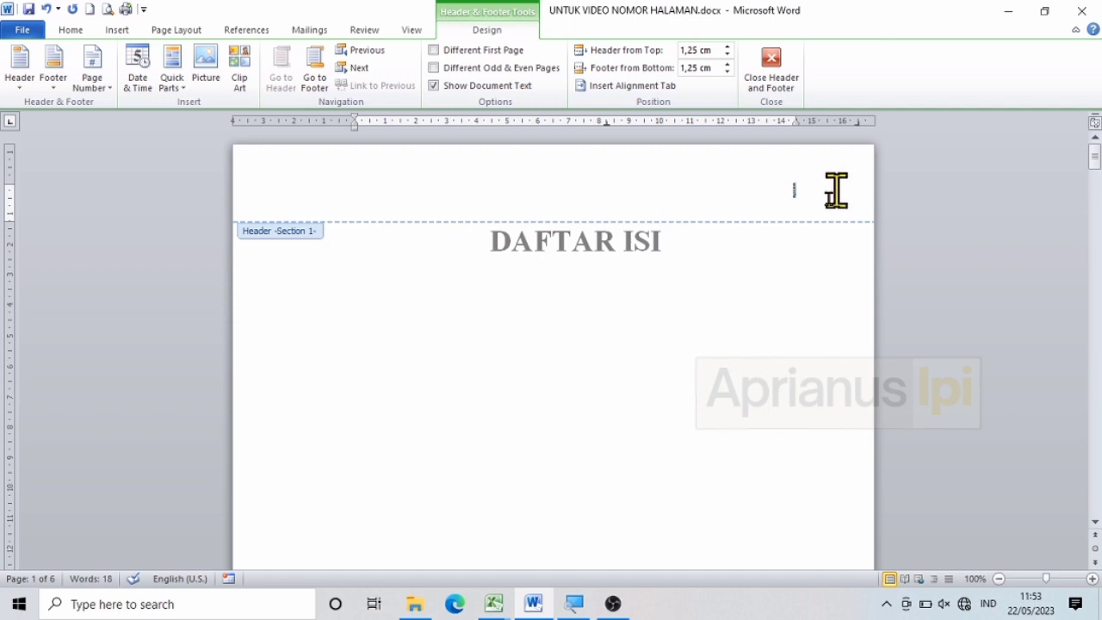
{"action": "double_click", "coordinate": [744, 374]}
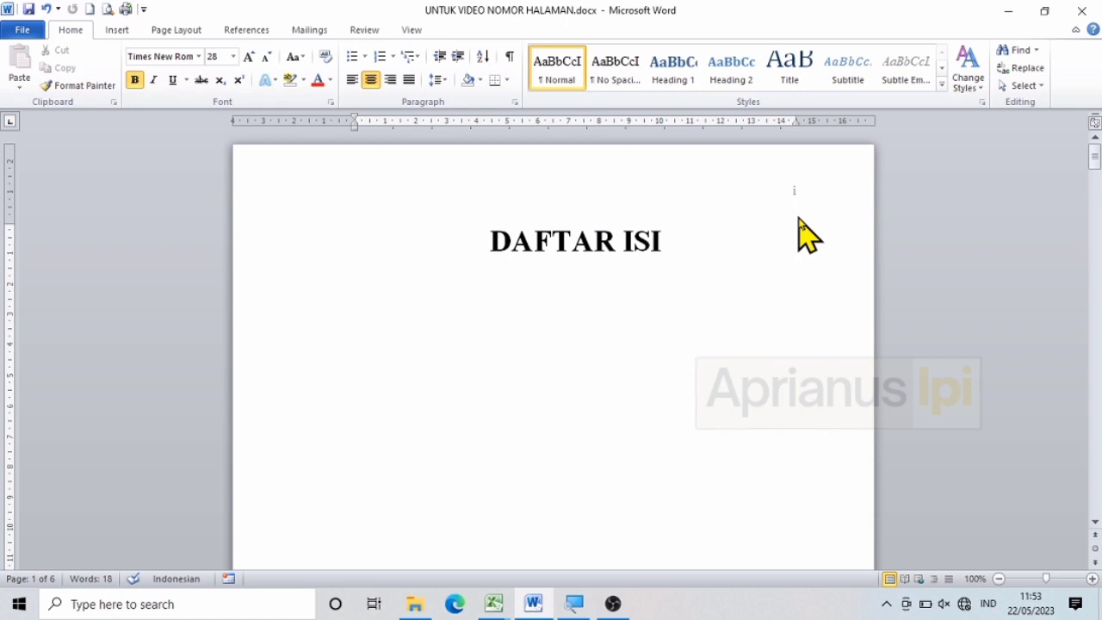
Step: Make the header page number i bold at 28 pt, then return to the body text
{"action": "double_click", "coordinate": [811, 191]}
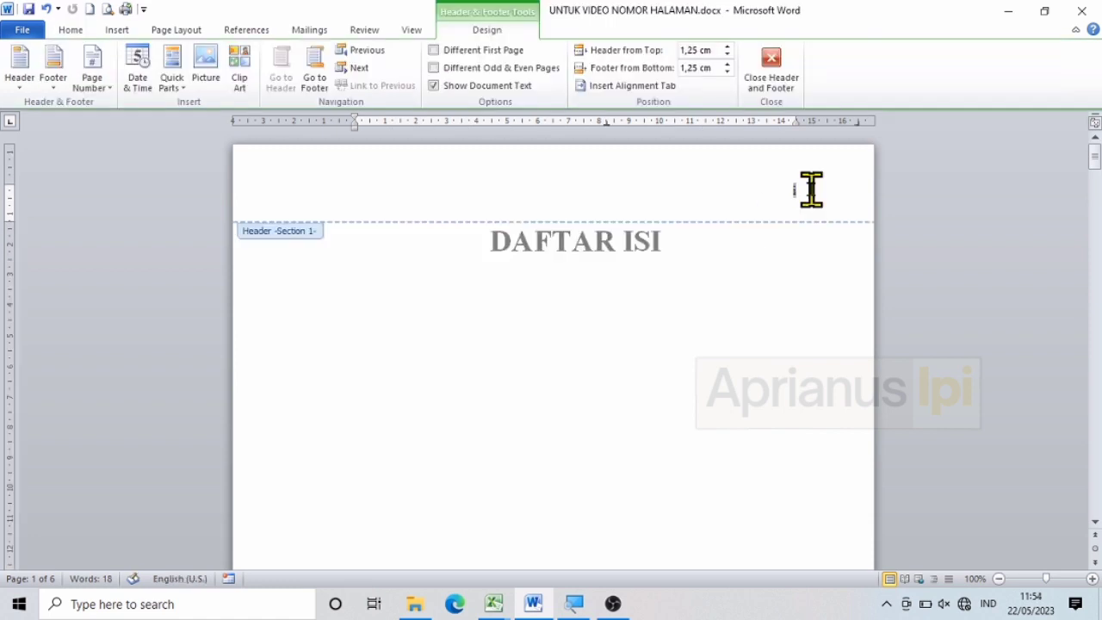
{"action": "left_click_drag", "start_coordinate": [811, 191], "coordinate": [818, 207]}
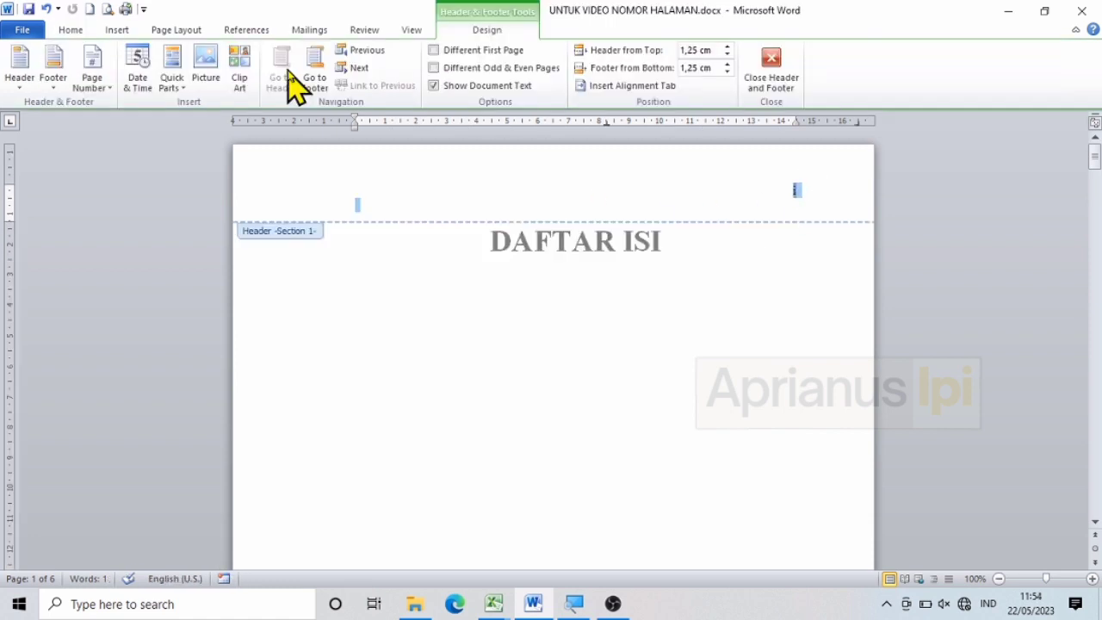
{"action": "left_click", "coordinate": [79, 31]}
{"action": "left_click", "coordinate": [134, 80]}
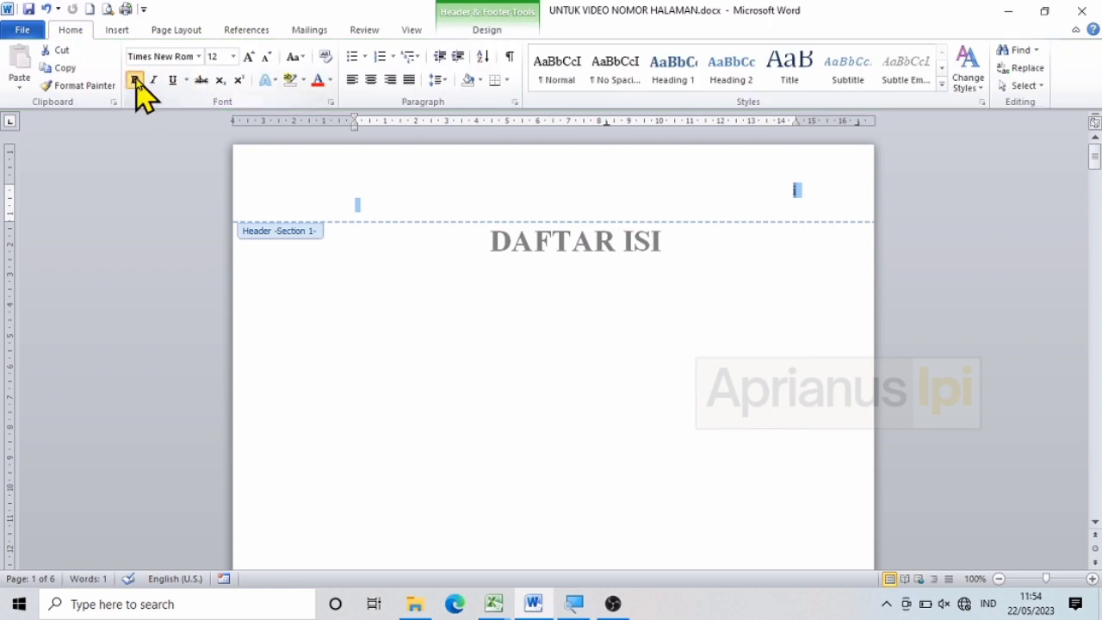
{"action": "left_click", "coordinate": [232, 56]}
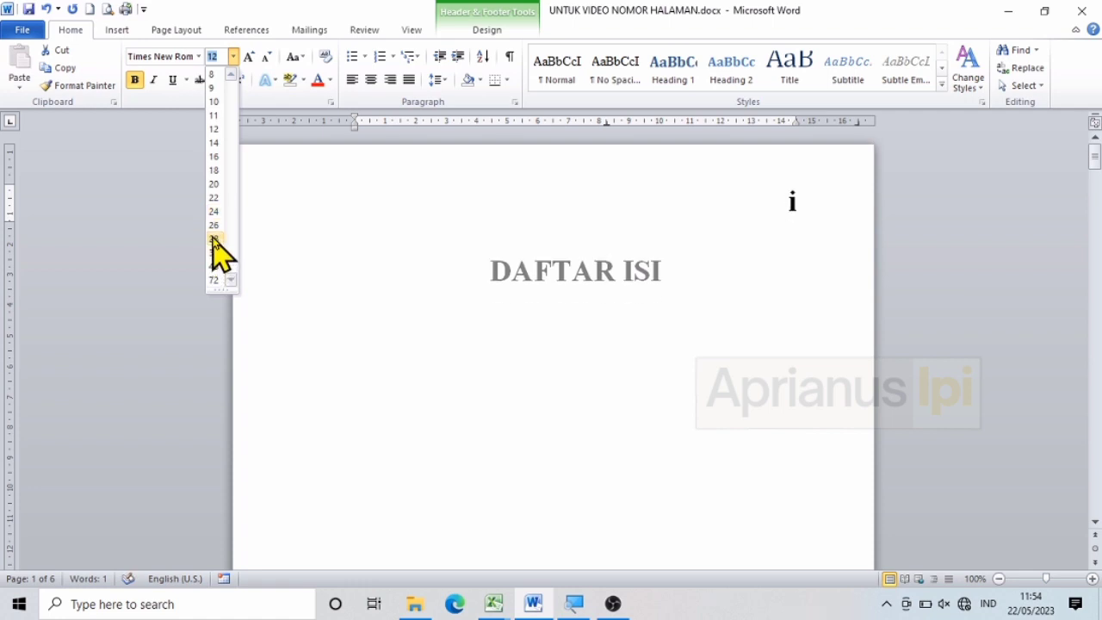
{"action": "left_click", "coordinate": [213, 241]}
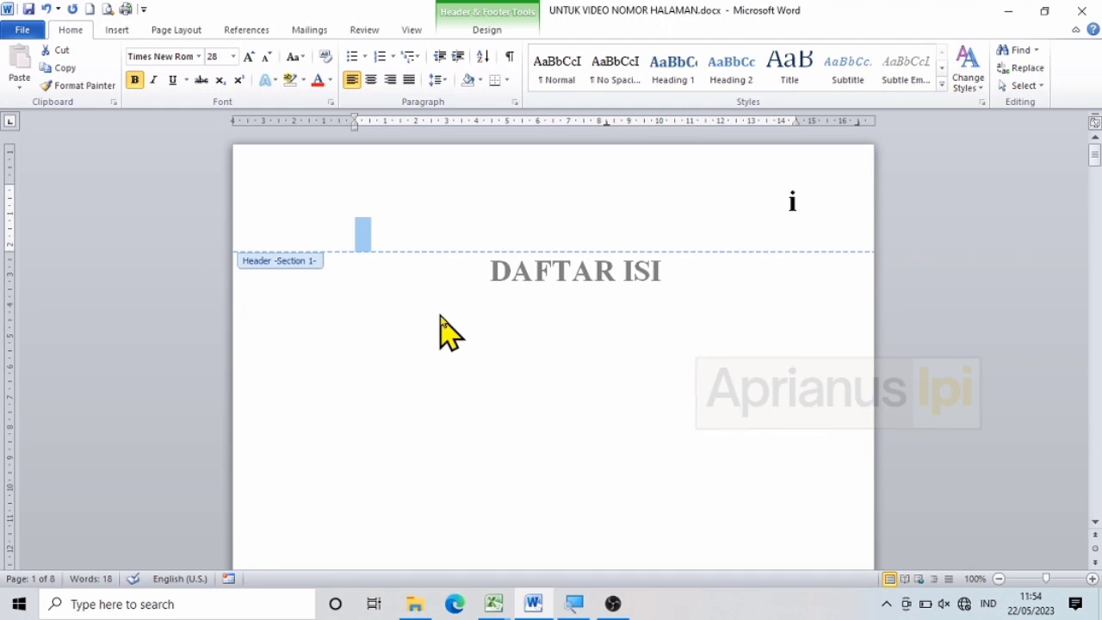
{"action": "double_click", "coordinate": [652, 362]}
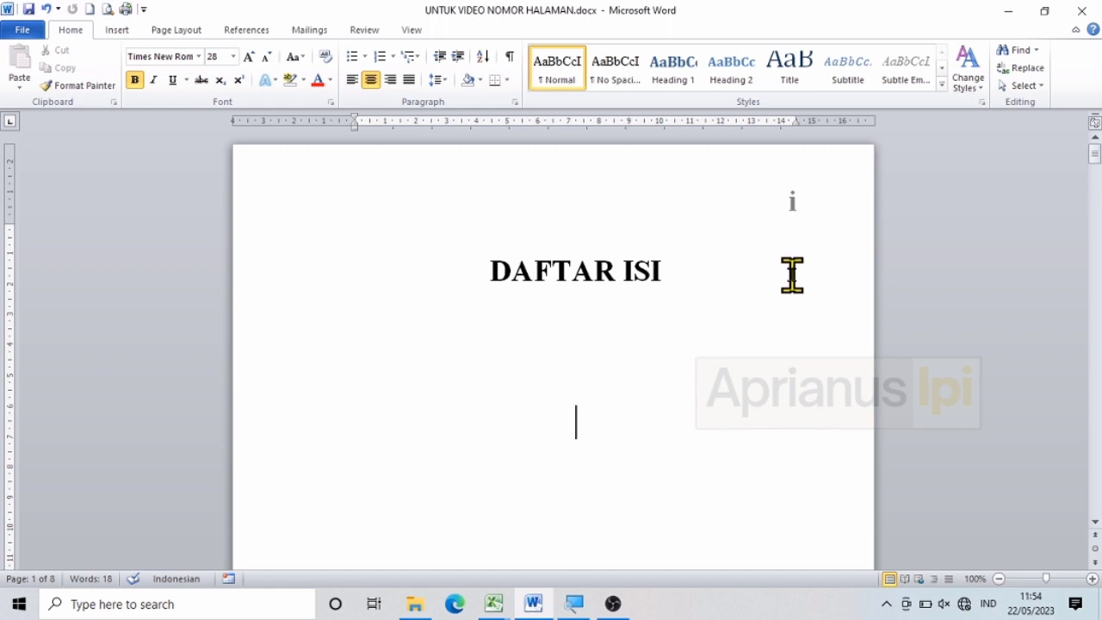
Step: Remove the blank page and empty line before the BAB 1 heading
{"action": "key", "text": "Return"}
{"action": "scroll", "coordinate": [792, 275], "scroll_direction": "down", "scroll_amount": 1}
{"action": "scroll", "coordinate": [792, 275], "scroll_direction": "down", "scroll_amount": 10}
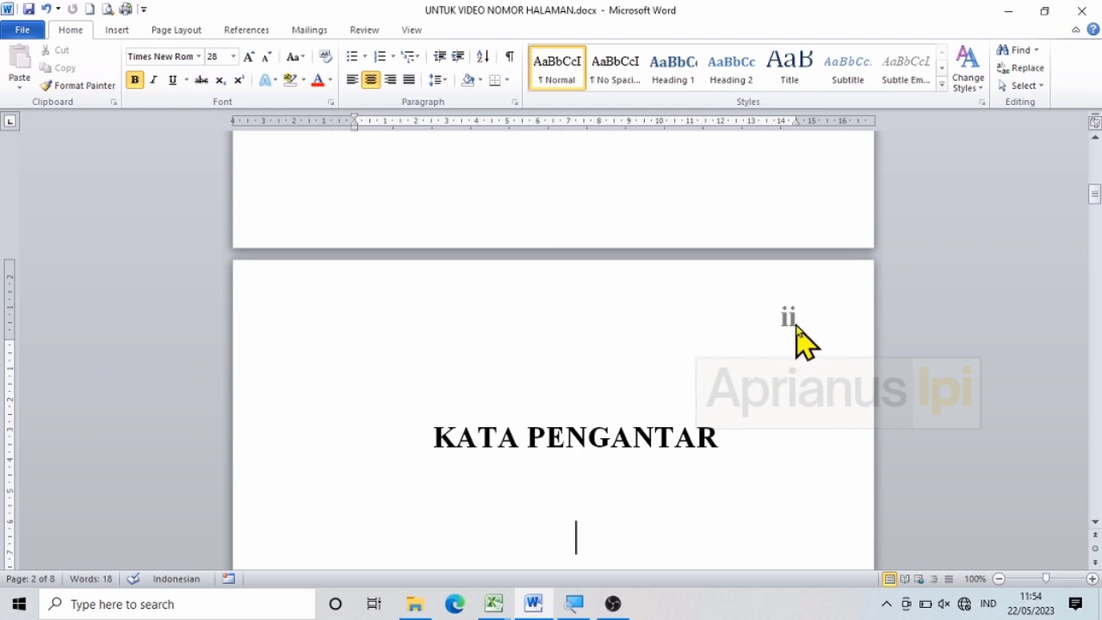
{"action": "key", "text": "Down"}
{"action": "key", "text": "Down"}
{"action": "key", "text": "Down"}
{"action": "key", "text": "Down"}
{"action": "key", "text": "Down"}
{"action": "key", "text": "Down"}
{"action": "key", "text": "Down"}
{"action": "key", "text": "Down"}
{"action": "key", "text": "Up"}
{"action": "key", "text": "Up"}
{"action": "key", "text": "Up"}
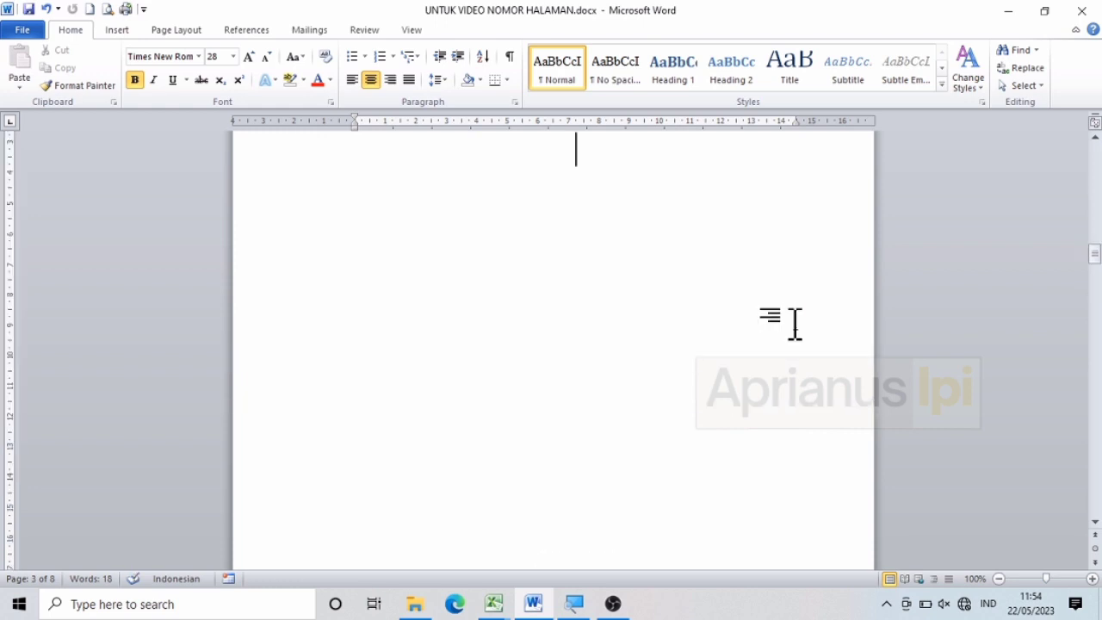
{"action": "key", "text": "Down"}
{"action": "key", "text": "Down"}
{"action": "key", "text": "Down"}
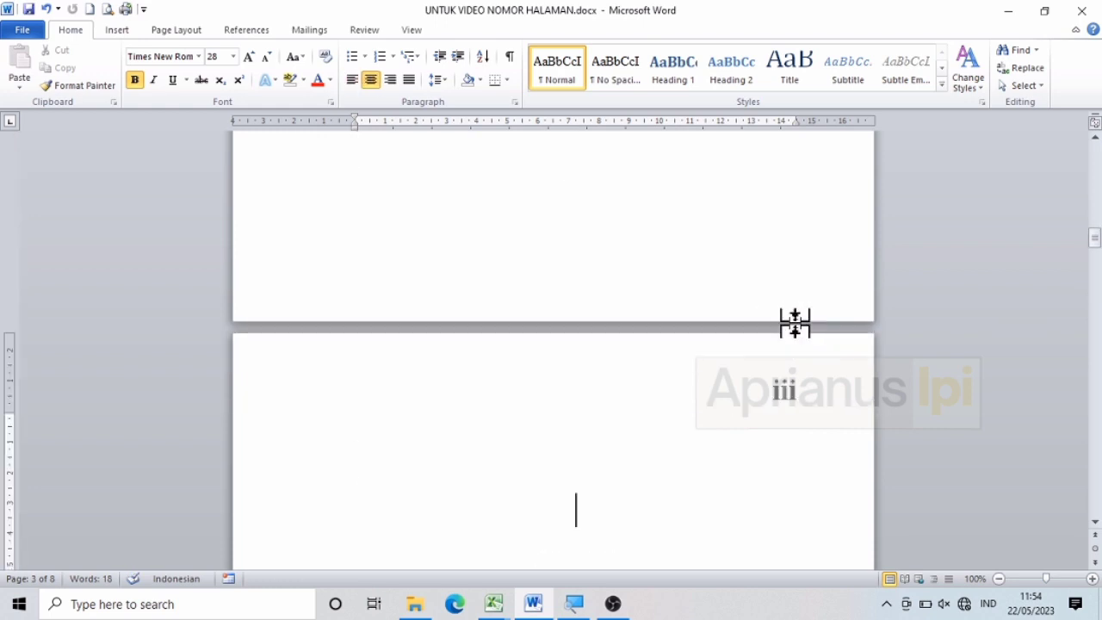
{"action": "key", "text": "Down"}
{"action": "key", "text": "Up"}
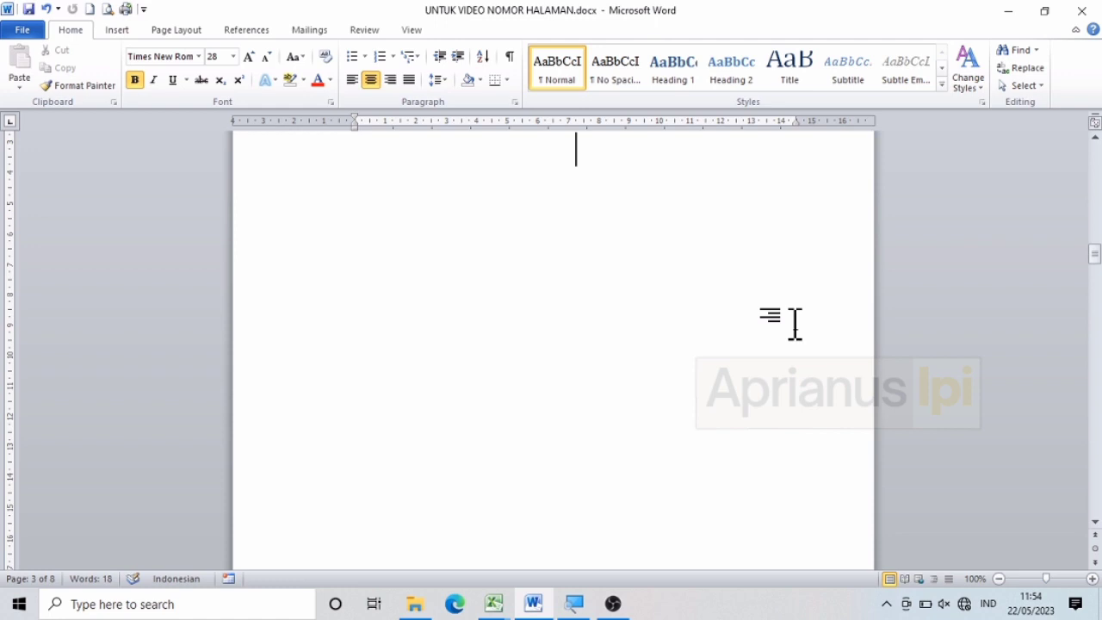
{"action": "key", "text": "Down"}
{"action": "key", "text": "Up"}
{"action": "key", "text": "Up"}
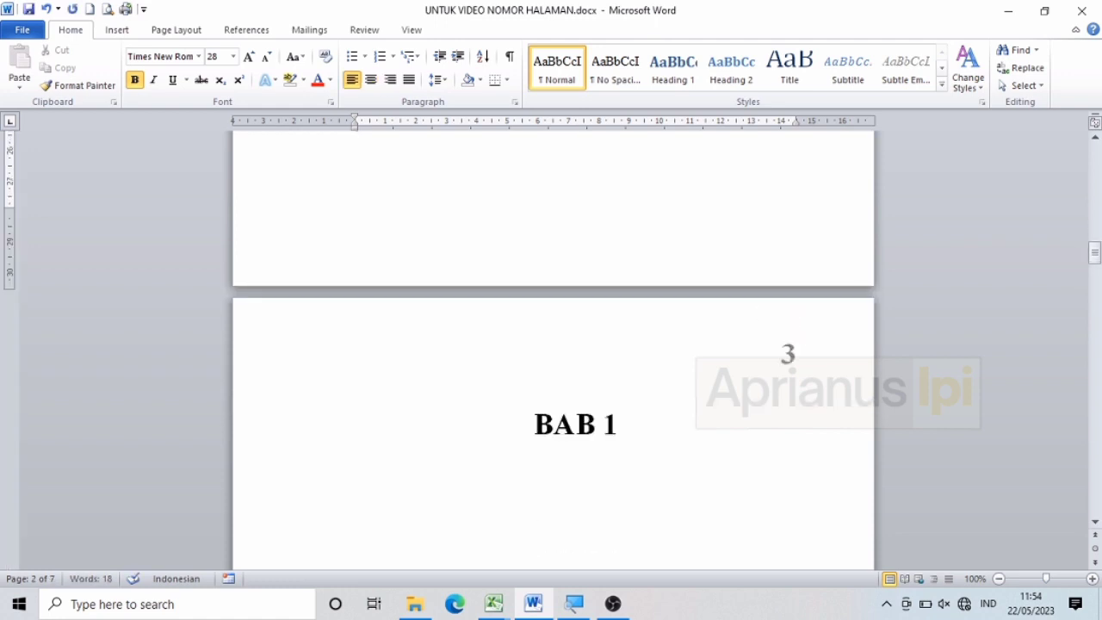
{"action": "key", "text": "Up"}
{"action": "key", "text": "Up"}
{"action": "key", "text": "Up"}
{"action": "key", "text": "Up"}
{"action": "key", "text": "Up"}
{"action": "key", "text": "Up"}
{"action": "key", "text": "Down"}
{"action": "key", "text": "Down"}
{"action": "key", "text": "Down"}
{"action": "key", "text": "Down"}
{"action": "key", "text": "Down"}
{"action": "key", "text": "Down"}
{"action": "key", "text": "Down"}
{"action": "key", "text": "Down"}
{"action": "key", "text": "Down"}
{"action": "key", "text": "Down"}
{"action": "key", "text": "Up"}
{"action": "key", "text": "Down"}
{"action": "key", "text": "BackSpace"}
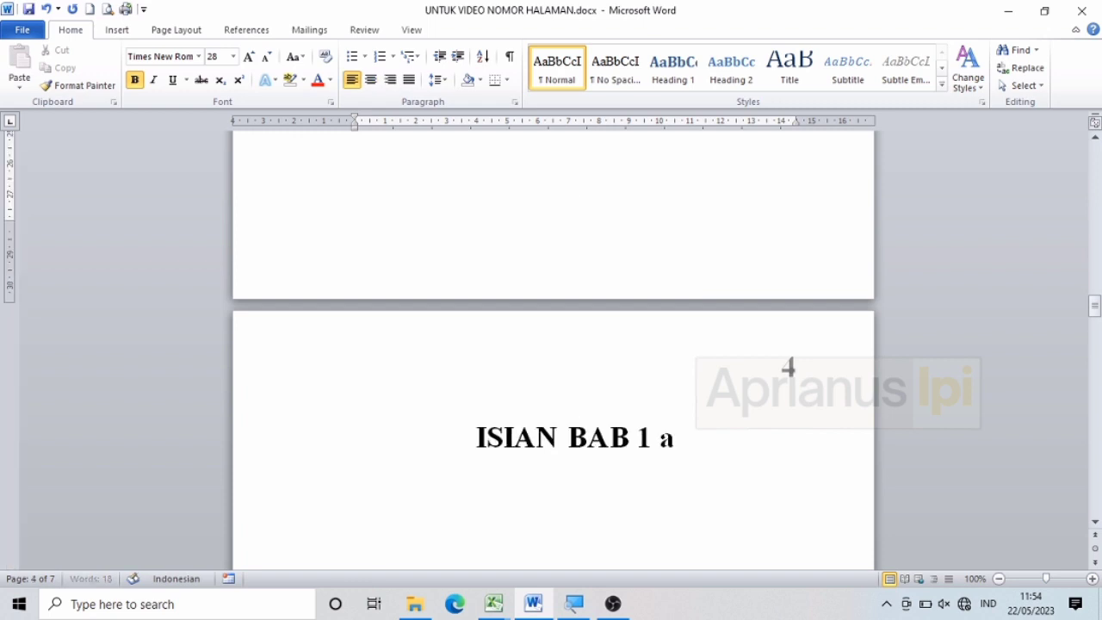
Step: Remove the empty line above ISIAN BAB 1 b, then go back to the BAB 1 page
{"action": "left_click", "coordinate": [478, 437]}
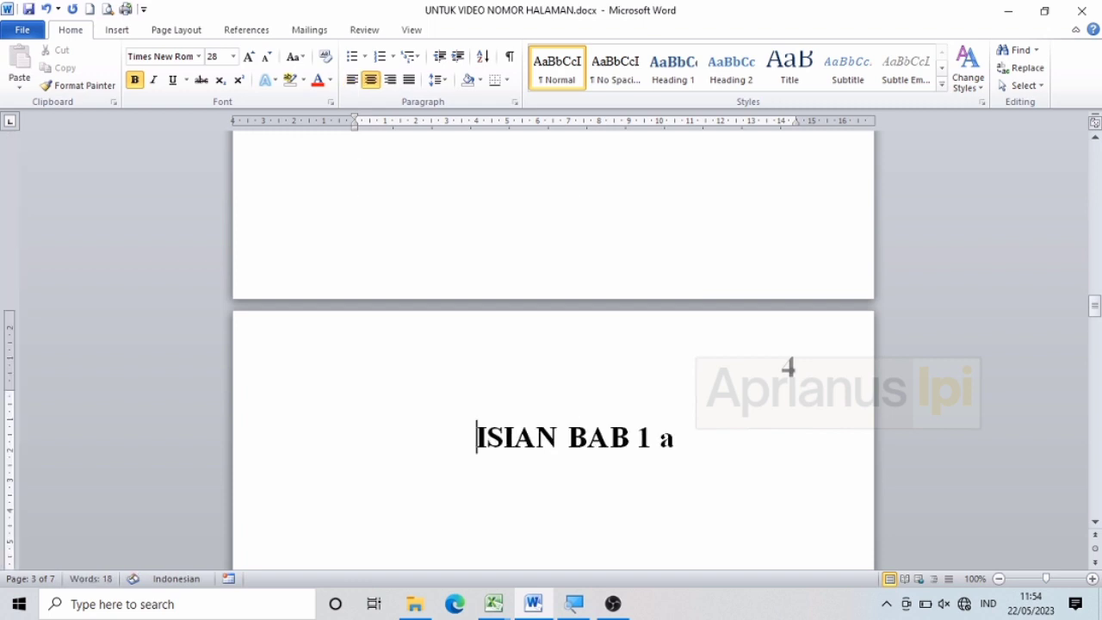
{"action": "key", "text": "Down"}
{"action": "key", "text": "Down"}
{"action": "key", "text": "Down"}
{"action": "key", "text": "Down"}
{"action": "key", "text": "Down"}
{"action": "key", "text": "Down"}
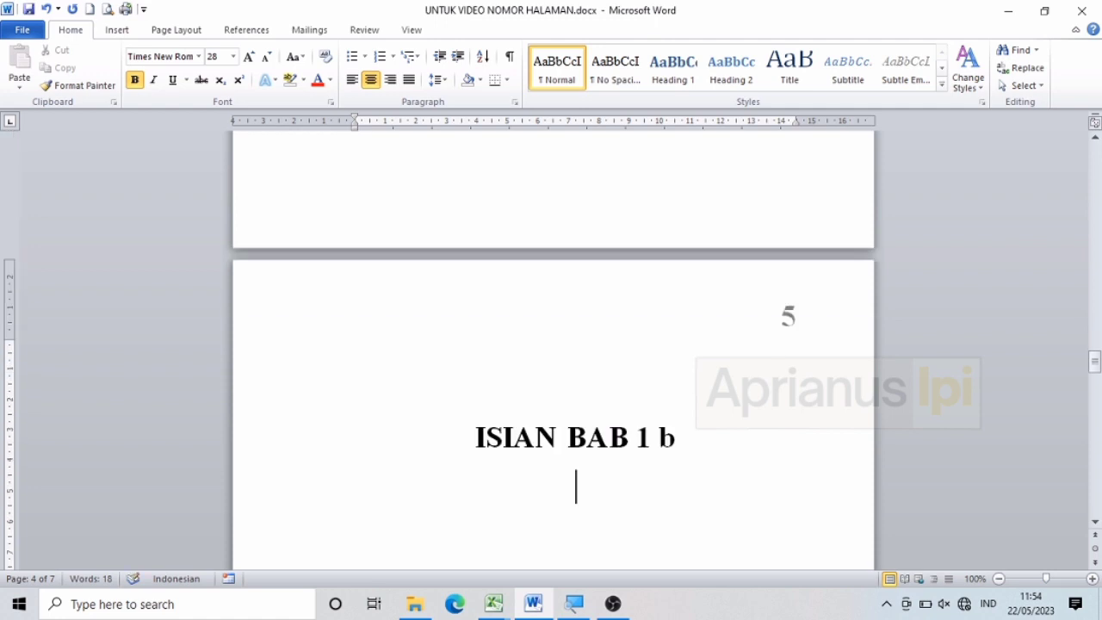
{"action": "key", "text": "BackSpace"}
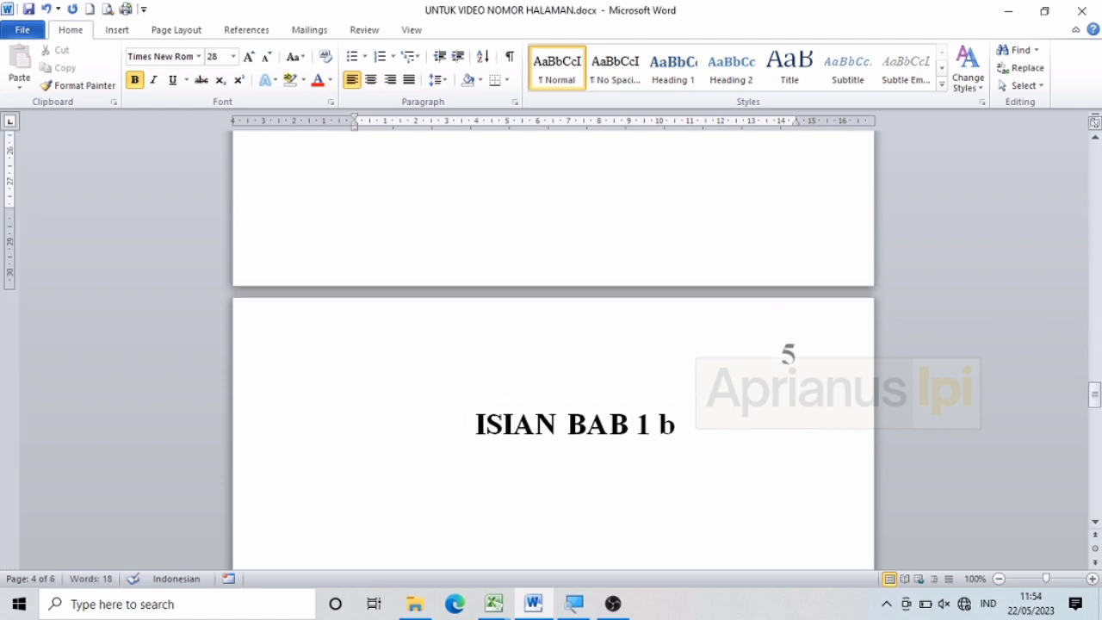
{"action": "key", "text": "Up"}
{"action": "key", "text": "Up"}
{"action": "key", "text": "Up"}
{"action": "key", "text": "Up"}
{"action": "key", "text": "Up"}
{"action": "key", "text": "Up"}
{"action": "key", "text": "Up"}
{"action": "key", "text": "Up"}
{"action": "key", "text": "Up"}
{"action": "key", "text": "Up"}
{"action": "key", "text": "Up"}
{"action": "key", "text": "Up"}
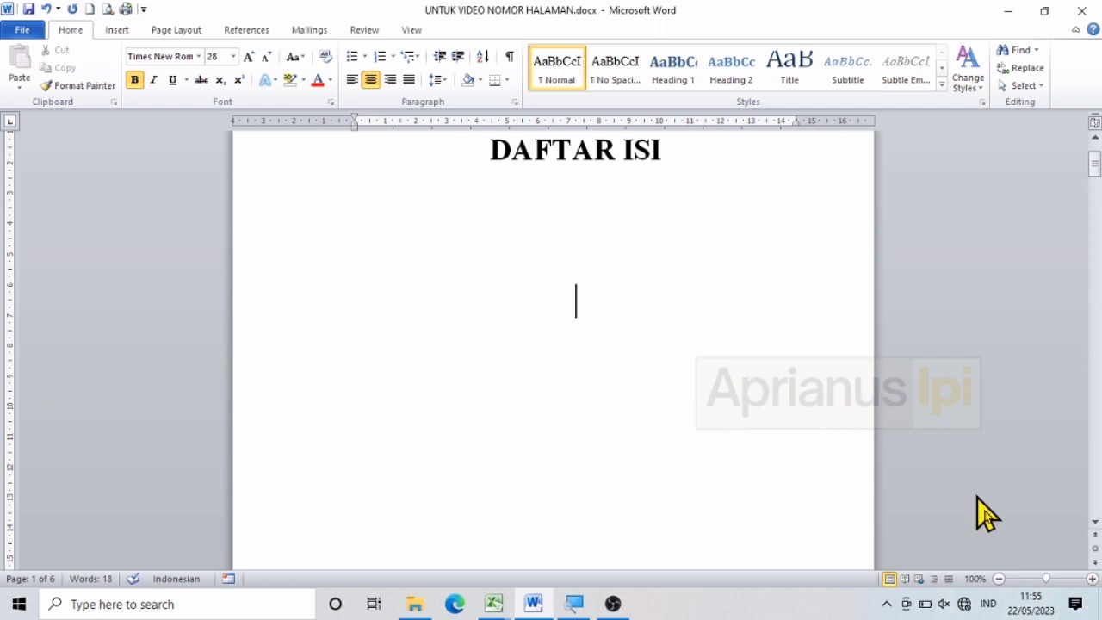
Step: Zoom out to 40% to check the i, ii and 3–6 page numbers across all six pages
{"action": "left_click", "coordinate": [999, 578]}
{"action": "left_click", "coordinate": [998, 578]}
{"action": "left_click", "coordinate": [998, 579]}
{"action": "left_click", "coordinate": [998, 578]}
{"action": "left_click", "coordinate": [998, 579]}
{"action": "left_click", "coordinate": [998, 578]}
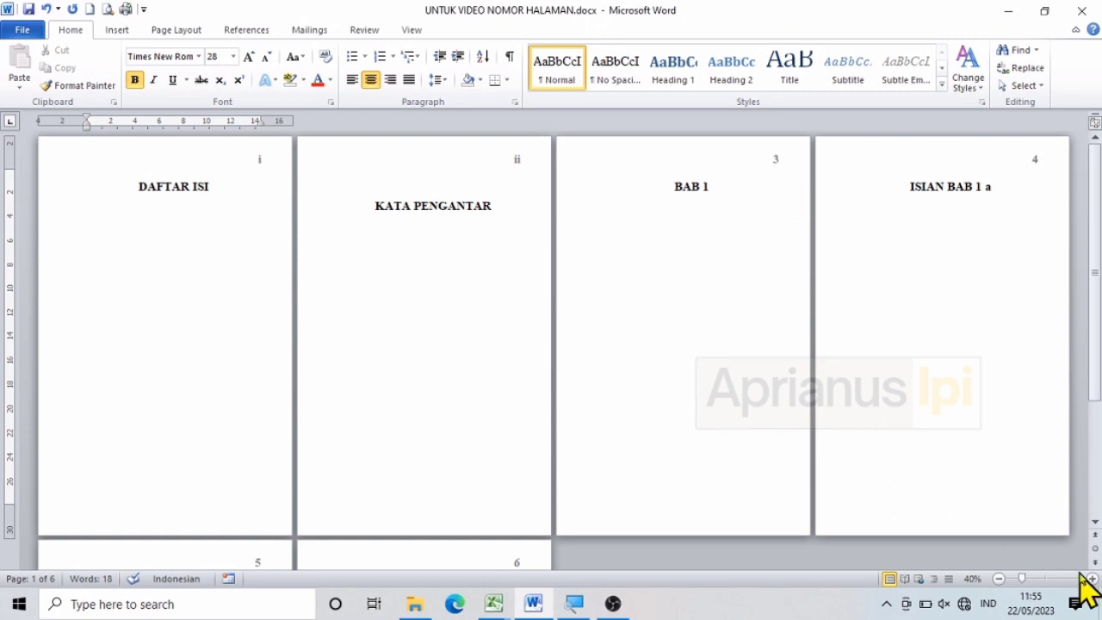
Step: Zoom back to 100% and move down to the BAB 1 page numbered 3
{"action": "left_click", "coordinate": [1092, 579]}
{"action": "left_click", "coordinate": [1092, 579]}
{"action": "left_click", "coordinate": [1091, 580]}
{"action": "left_click", "coordinate": [1092, 580]}
{"action": "left_click", "coordinate": [1091, 580]}
{"action": "left_click", "coordinate": [1091, 580]}
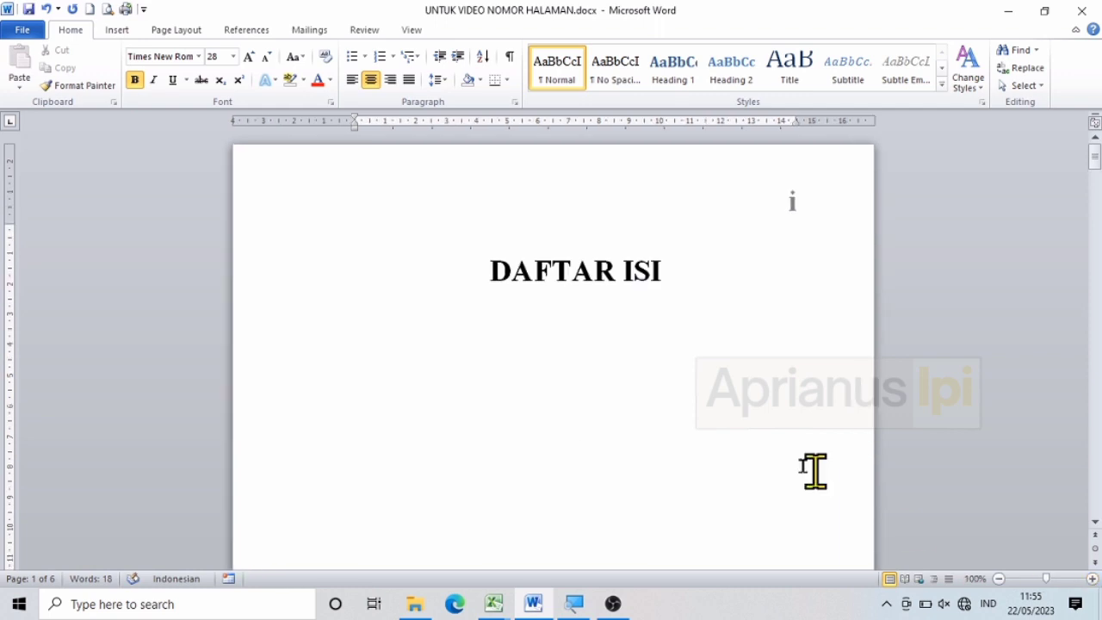
{"action": "key", "text": "Return"}
{"action": "key", "text": "Return"}
{"action": "key", "text": "Return"}
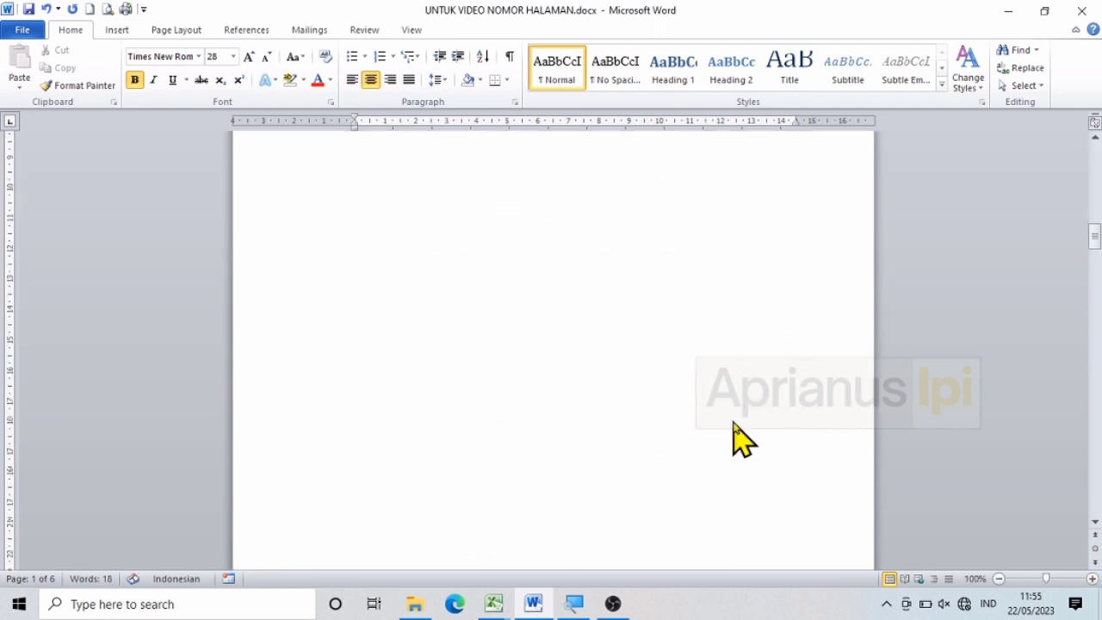
{"action": "key", "text": "Down"}
{"action": "key", "text": "Down"}
{"action": "key", "text": "Down"}
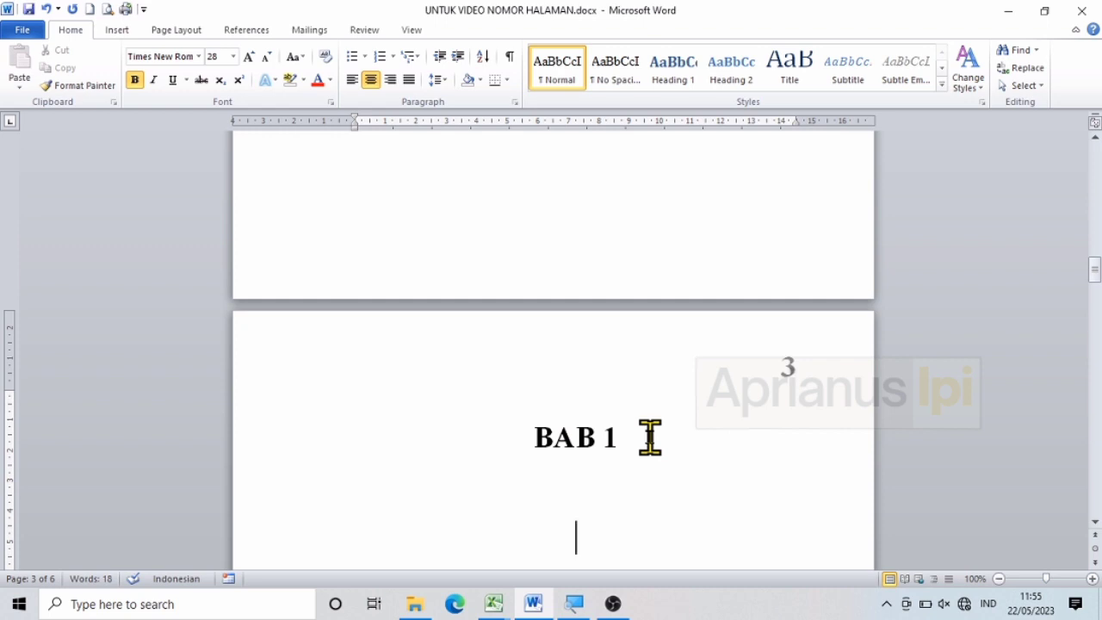
Step: In BAB 1's header, set Page Number Format to Start at 1, then return to the body
{"action": "double_click", "coordinate": [755, 364]}
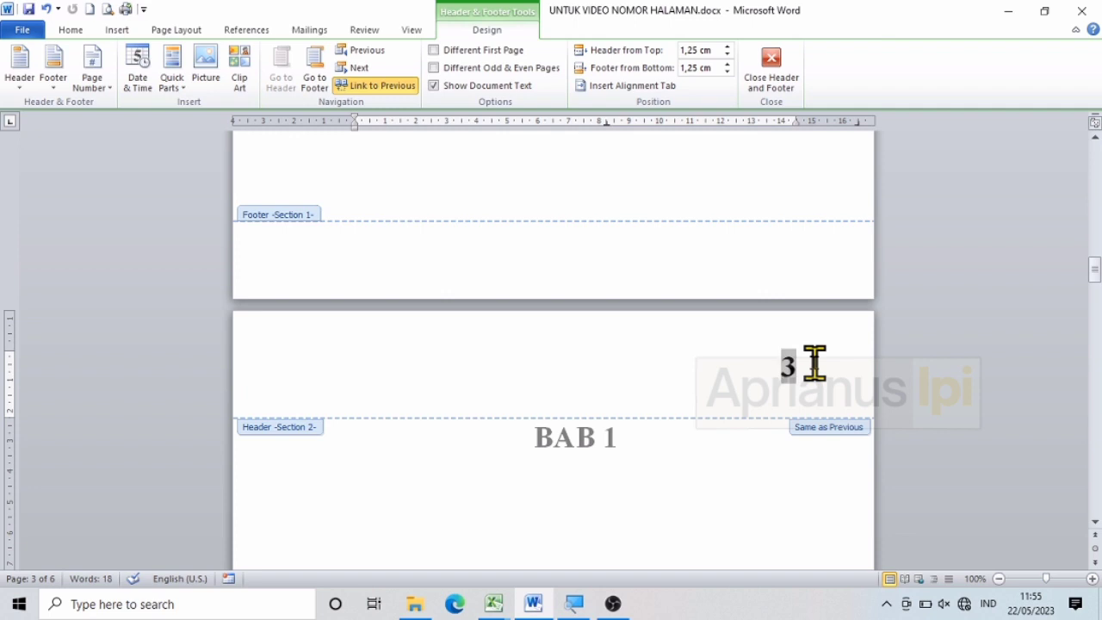
{"action": "left_click_drag", "start_coordinate": [814, 361], "coordinate": [763, 364]}
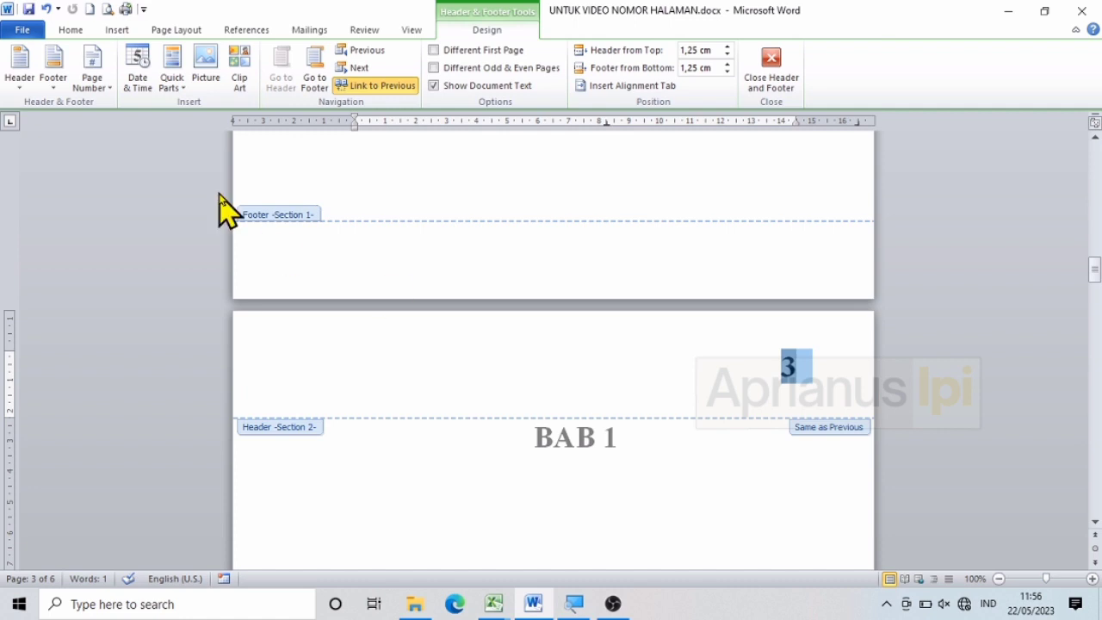
{"action": "left_click", "coordinate": [95, 86]}
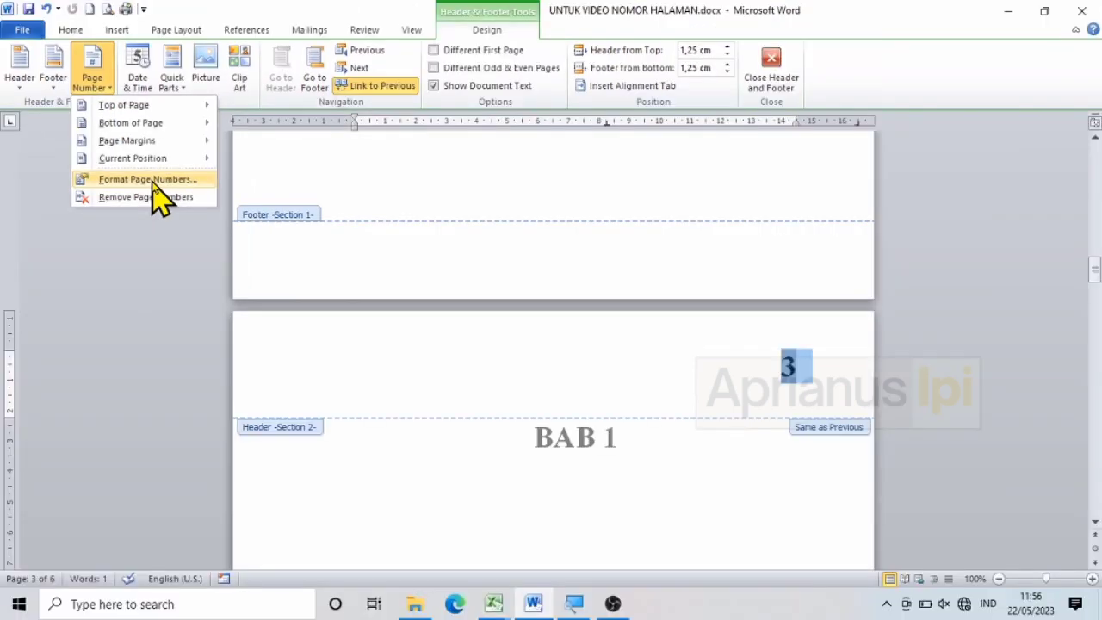
{"action": "left_click", "coordinate": [148, 179]}
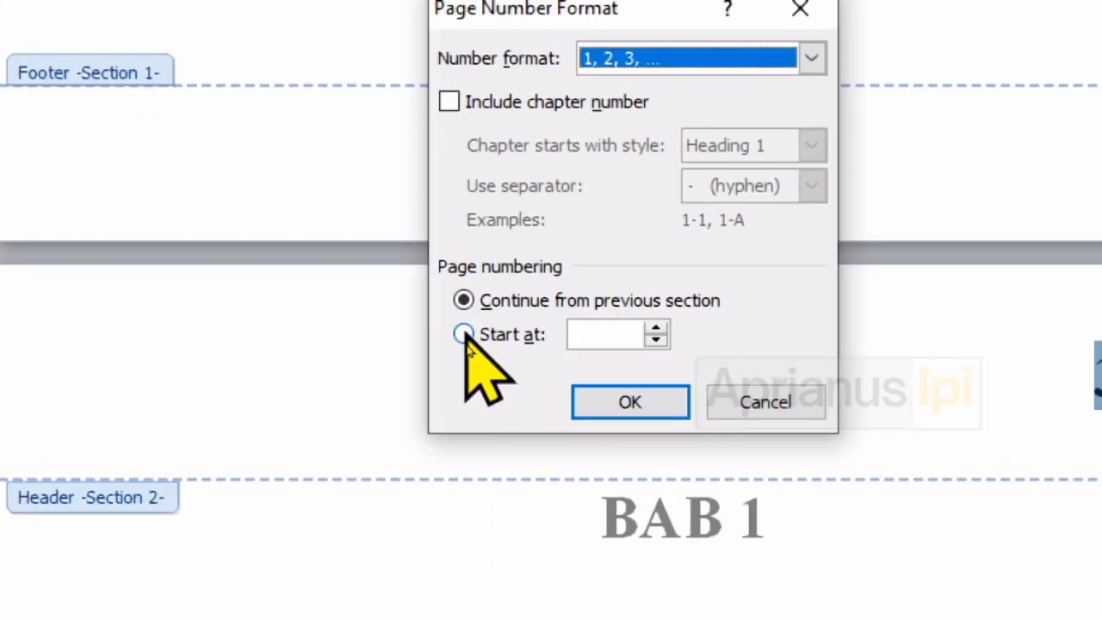
{"action": "left_click", "coordinate": [466, 346]}
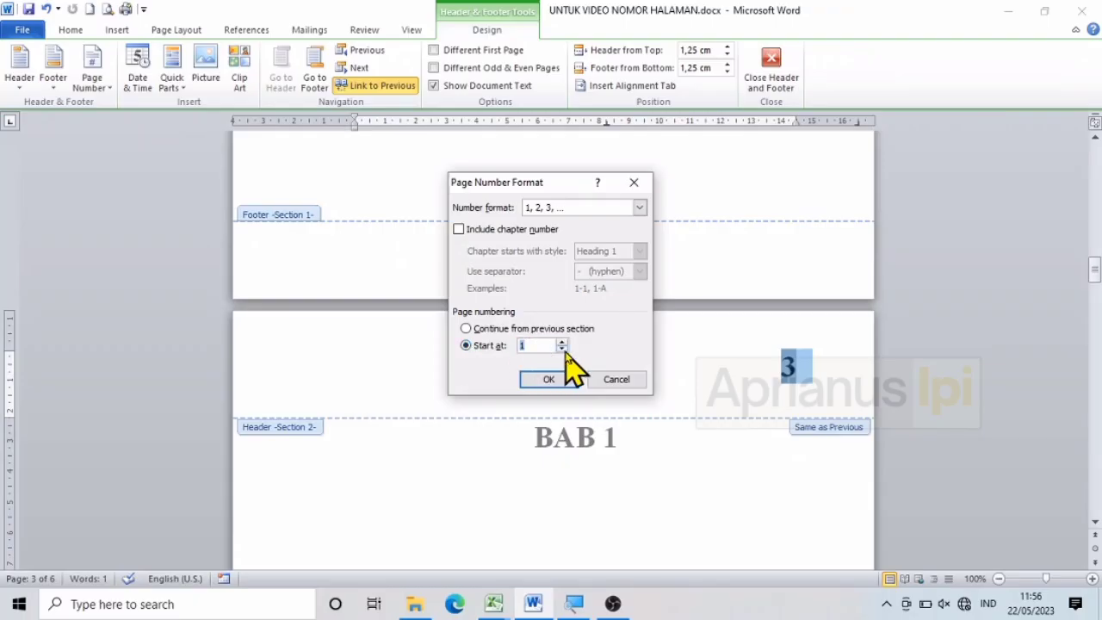
{"action": "left_click", "coordinate": [542, 383]}
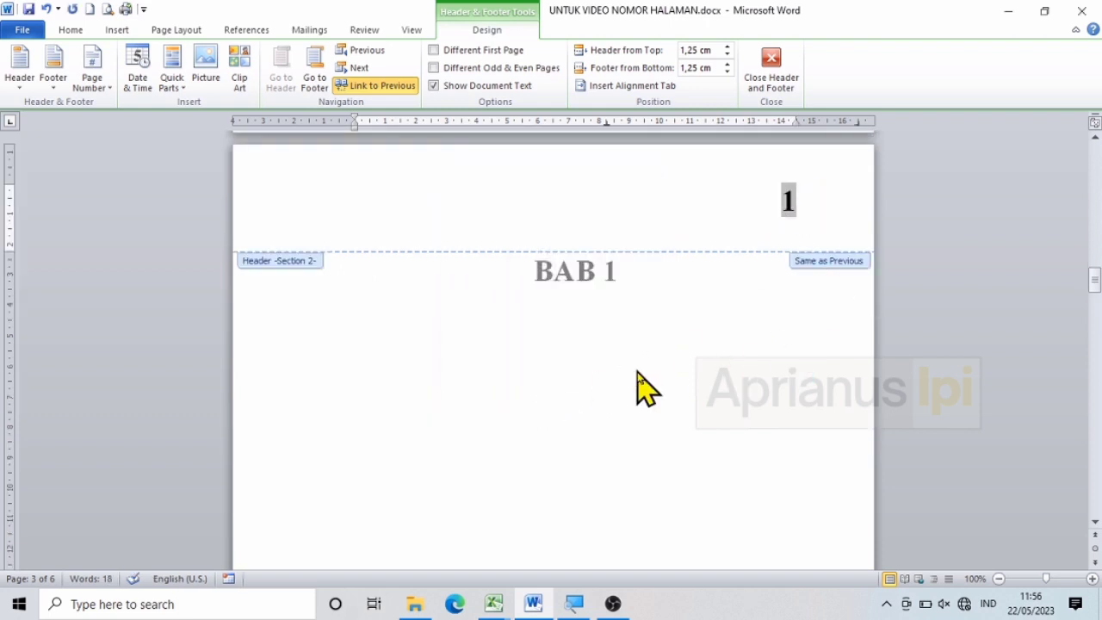
{"action": "double_click", "coordinate": [576, 423]}
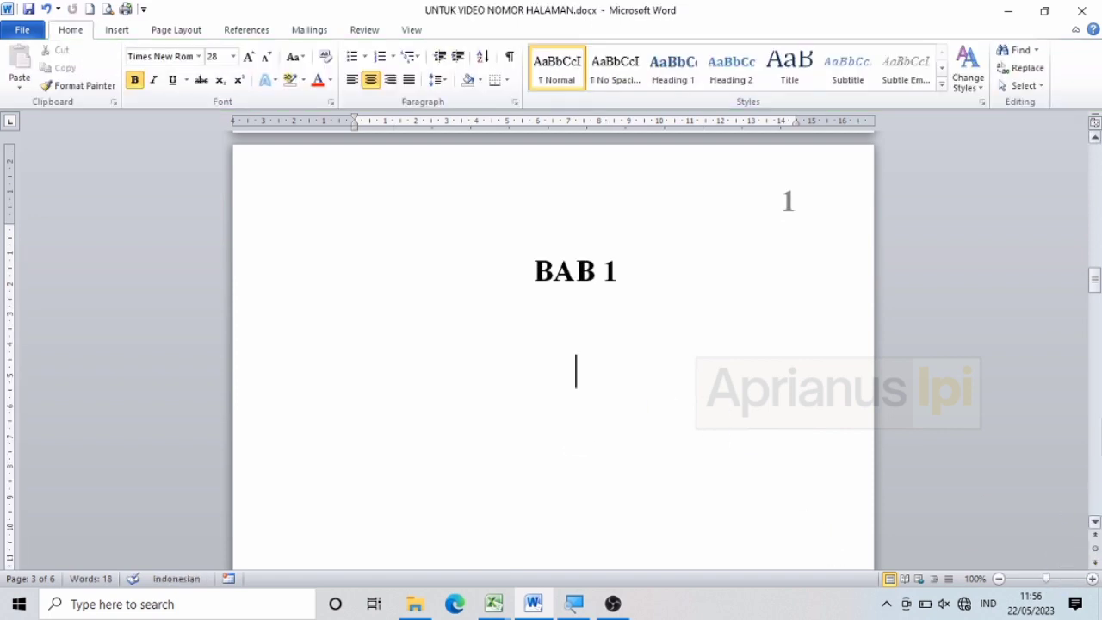
Step: Zoom out to confirm front pages read i, ii and BAB 1 starts at 1, then zoom back in
{"action": "mouse_move", "coordinate": [1098, 287]}
{"action": "left_mouse_down"}
{"action": "mouse_move", "coordinate": [1094, 156]}
{"action": "mouse_move", "coordinate": [1098, 239]}
{"action": "left_mouse_up"}
{"action": "left_click_drag", "start_coordinate": [1097, 252], "coordinate": [1099, 284]}
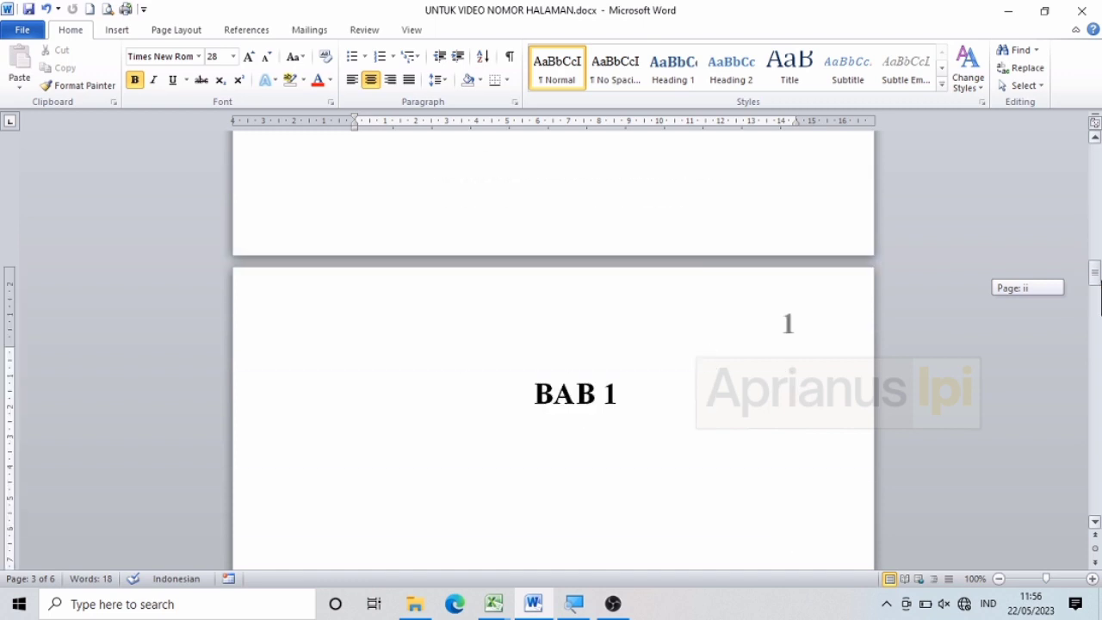
{"action": "left_click", "coordinate": [998, 578]}
{"action": "left_click", "coordinate": [998, 579]}
{"action": "left_click", "coordinate": [998, 578]}
{"action": "left_click", "coordinate": [998, 579]}
{"action": "left_click", "coordinate": [999, 578]}
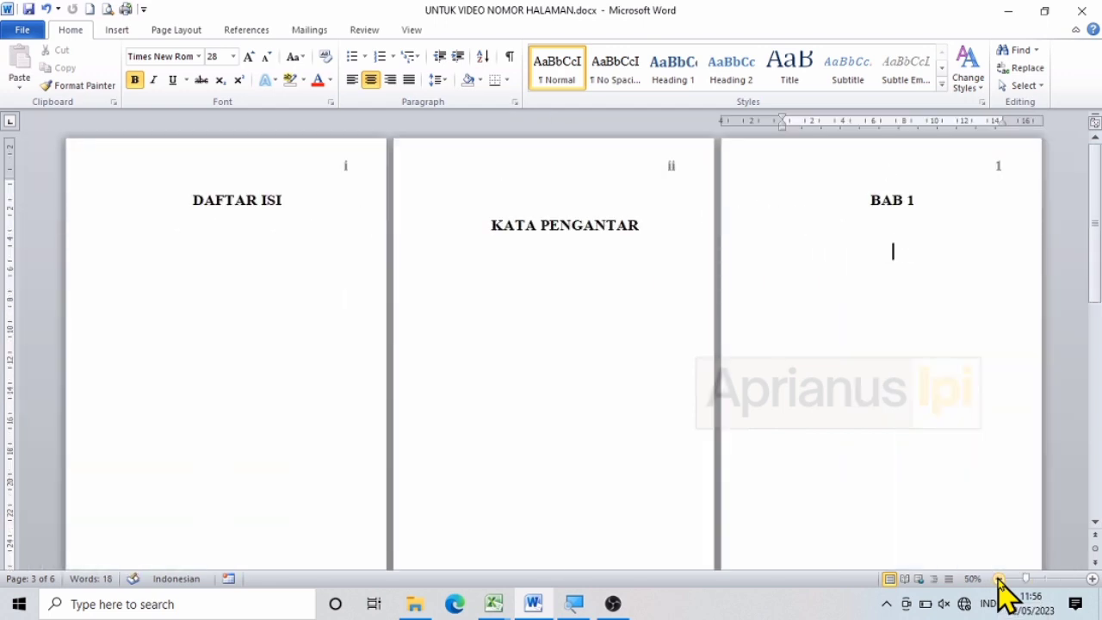
{"action": "left_click", "coordinate": [999, 578]}
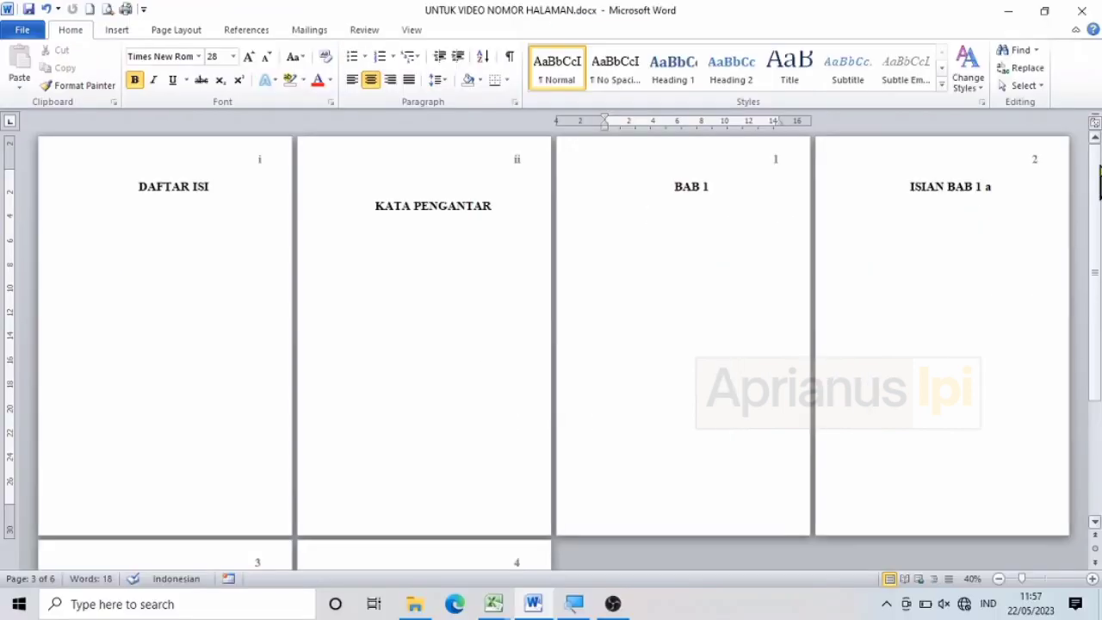
{"action": "left_click", "coordinate": [760, 301]}
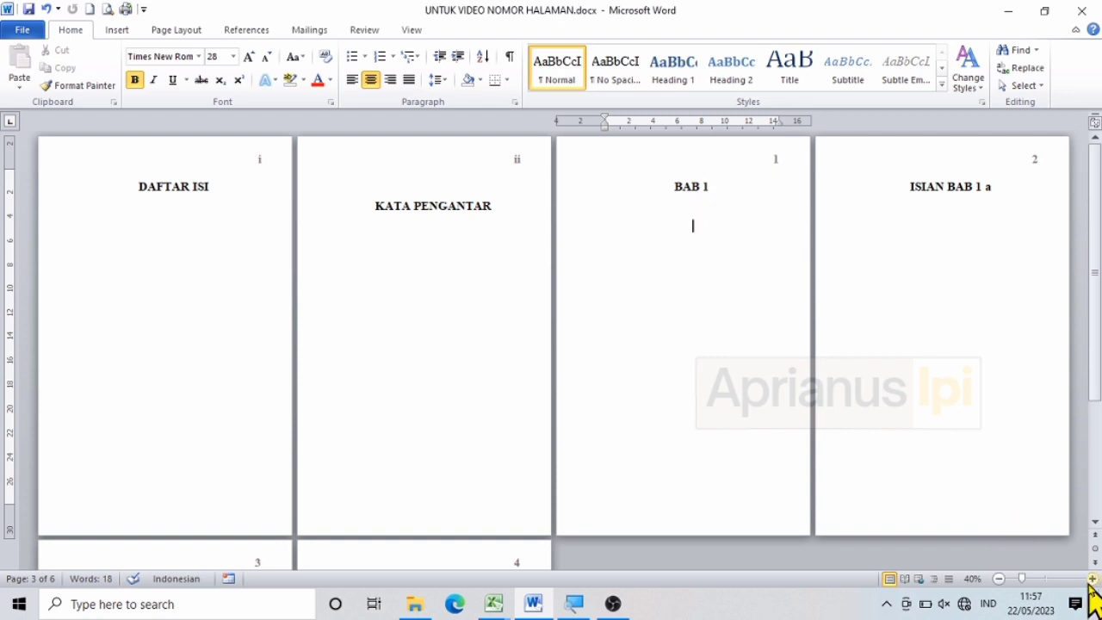
{"action": "left_click", "coordinate": [1091, 579]}
{"action": "left_click", "coordinate": [1091, 578]}
{"action": "left_click", "coordinate": [1092, 578]}
{"action": "left_click", "coordinate": [1091, 578]}
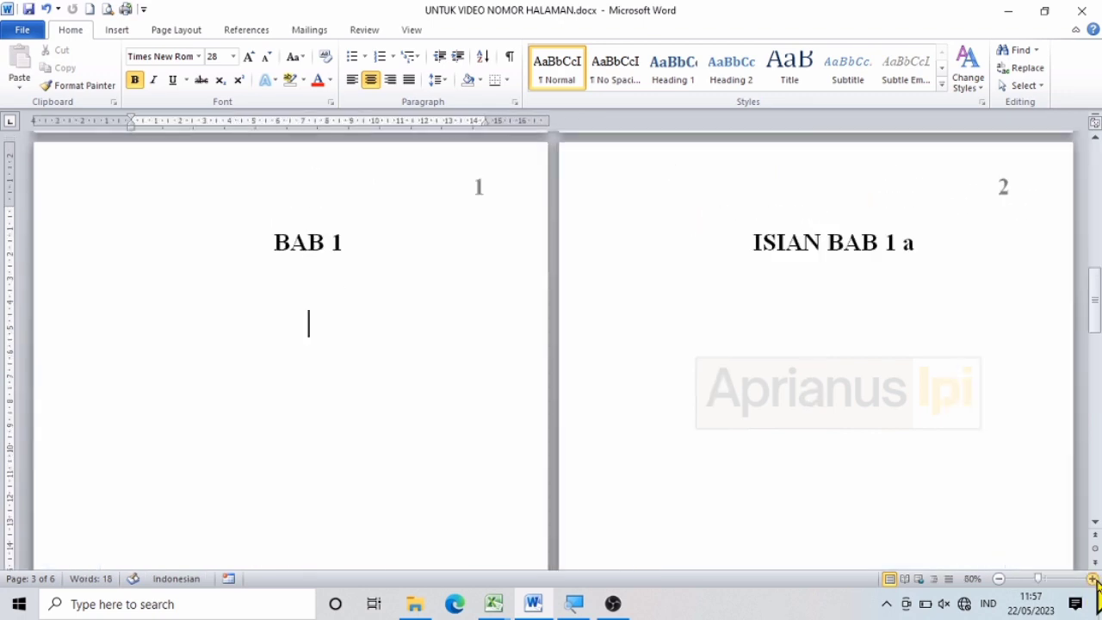
{"action": "left_click", "coordinate": [1091, 578]}
{"action": "left_click", "coordinate": [1091, 578]}
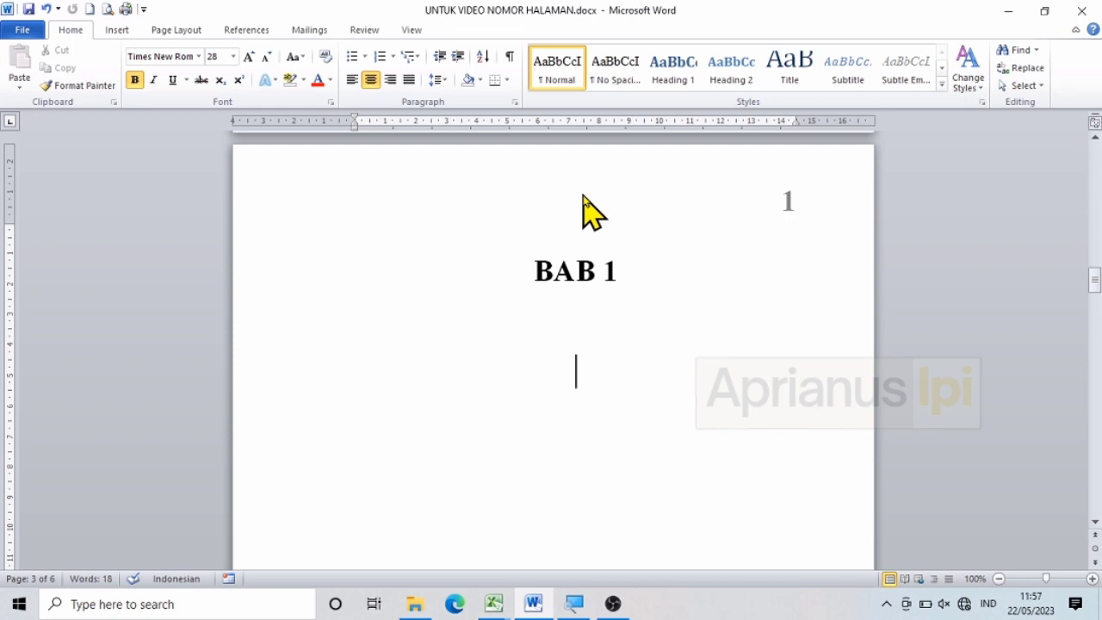
Step: Tick Different First Page for BAB 1's header and place the cursor in Section 2's First Page Footer
{"action": "scroll", "coordinate": [594, 211], "scroll_direction": "down", "scroll_amount": 1}
{"action": "double_click", "coordinate": [594, 148]}
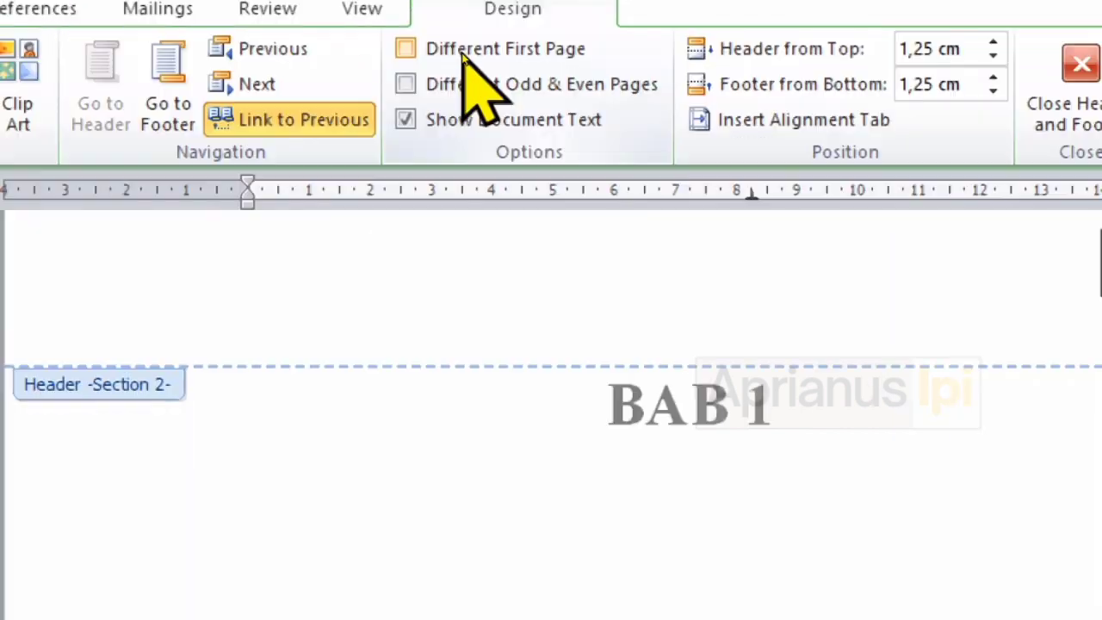
{"action": "left_click", "coordinate": [435, 54]}
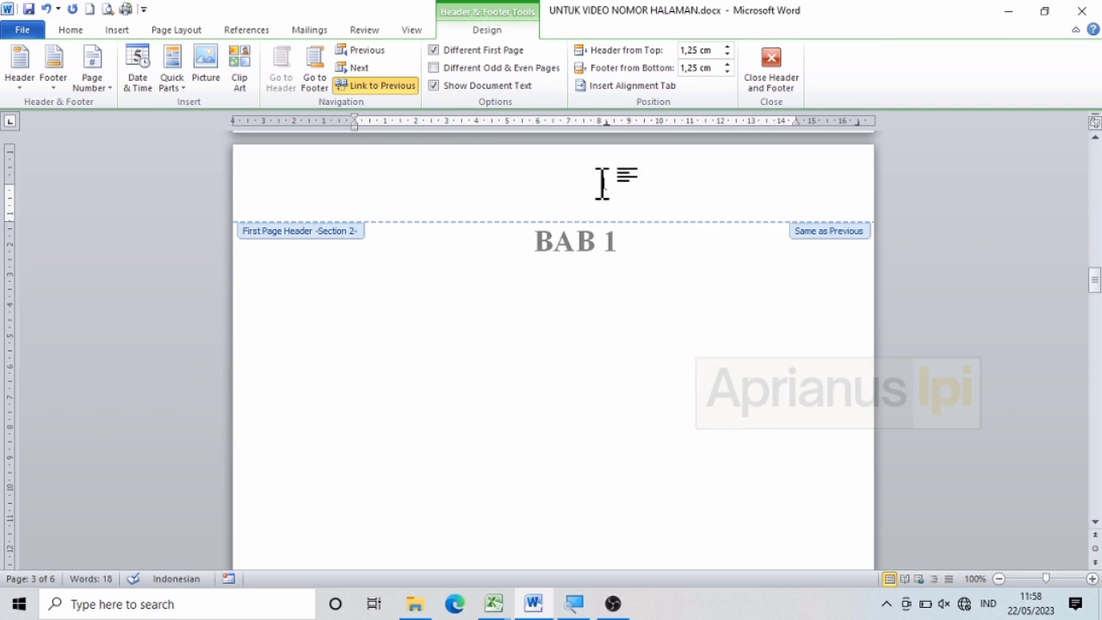
{"action": "scroll", "coordinate": [600, 182], "scroll_direction": "up", "scroll_amount": 1, "text": "ctrl"}
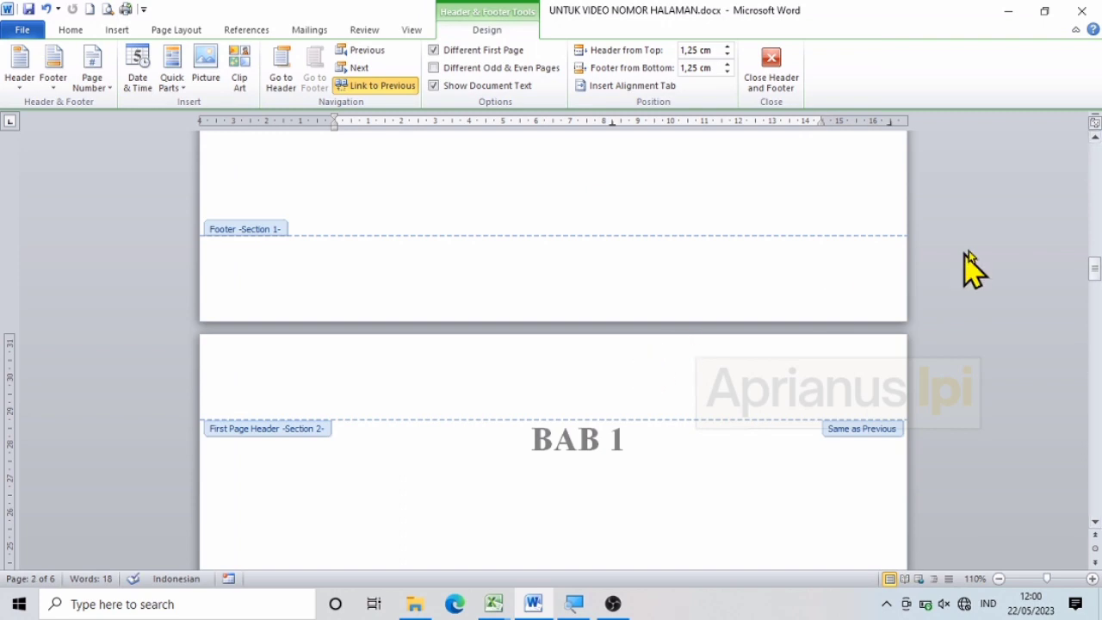
{"action": "left_click_drag", "start_coordinate": [1088, 288], "coordinate": [1094, 316]}
{"action": "left_click", "coordinate": [584, 446]}
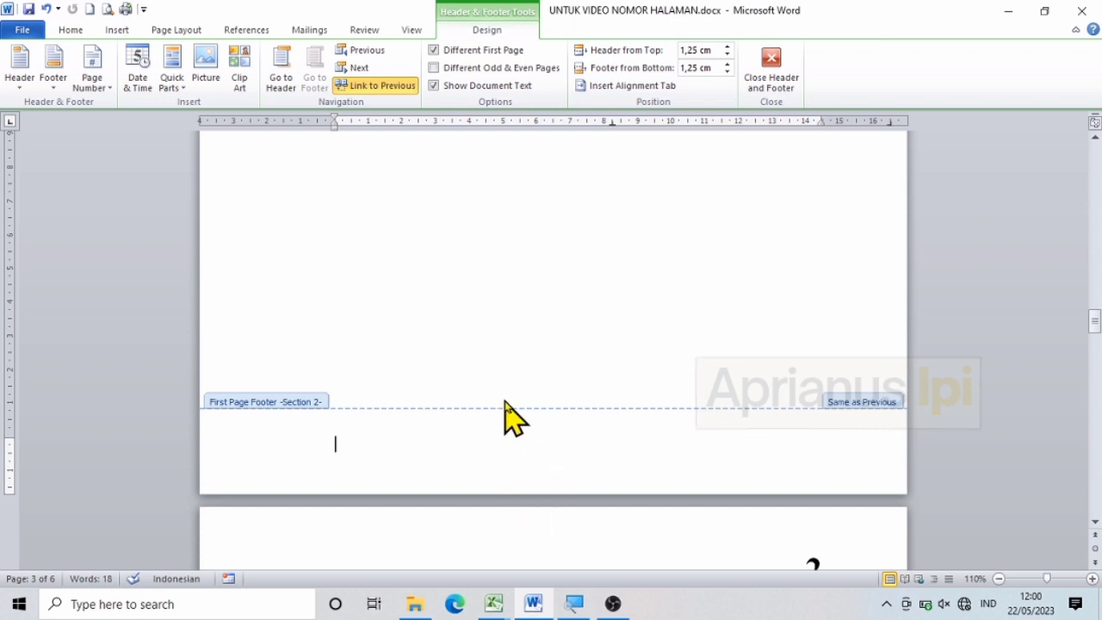
Step: Type a centred page number 1 in the footer, make it bold at size 28, and close the footer
{"action": "left_click", "coordinate": [72, 33]}
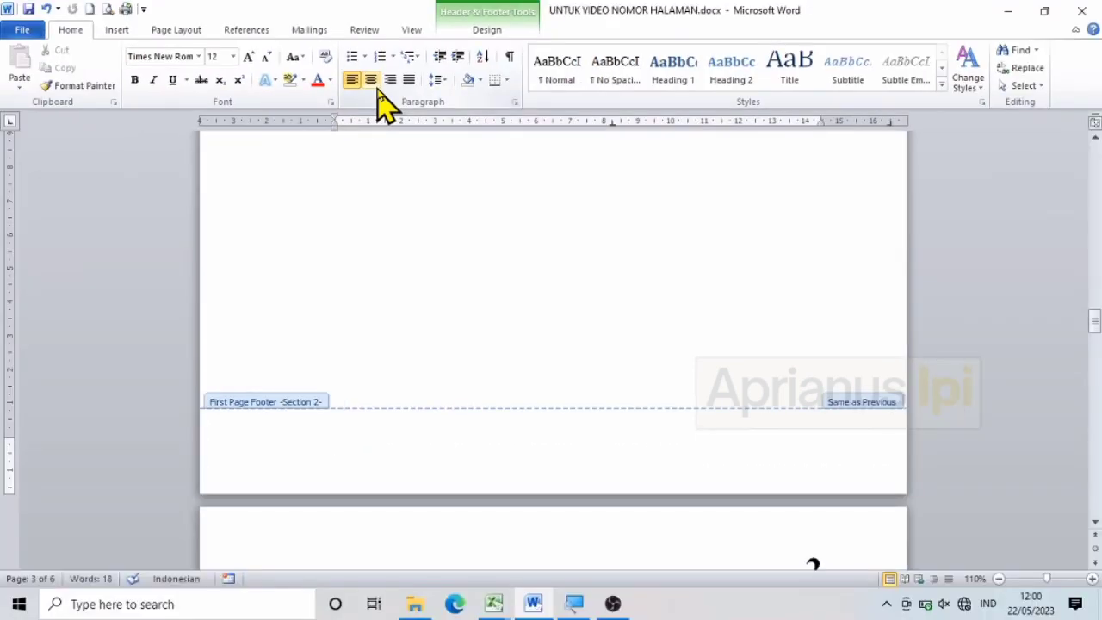
{"action": "left_click", "coordinate": [375, 84]}
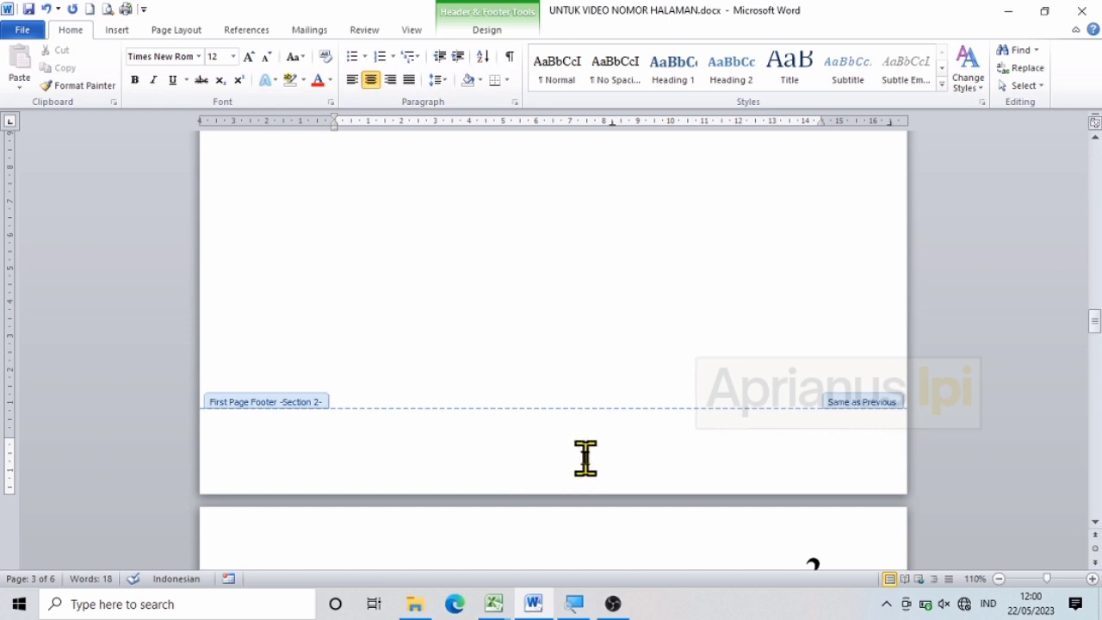
{"action": "type", "text": "1"}
{"action": "left_click_drag", "start_coordinate": [596, 454], "coordinate": [514, 459]}
{"action": "left_click", "coordinate": [134, 80]}
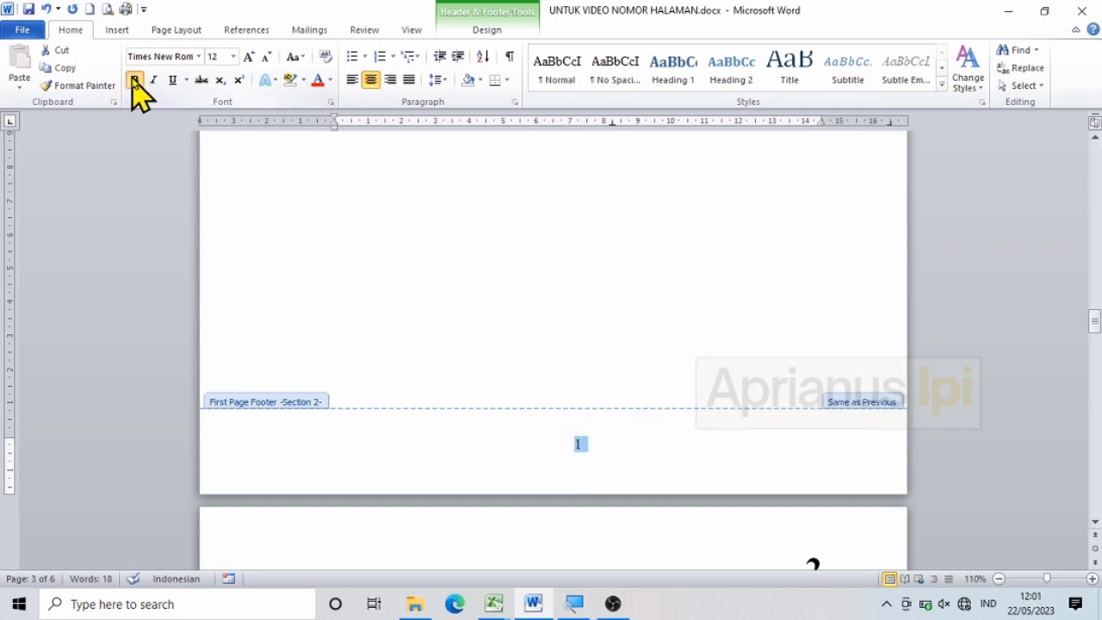
{"action": "left_click", "coordinate": [233, 57]}
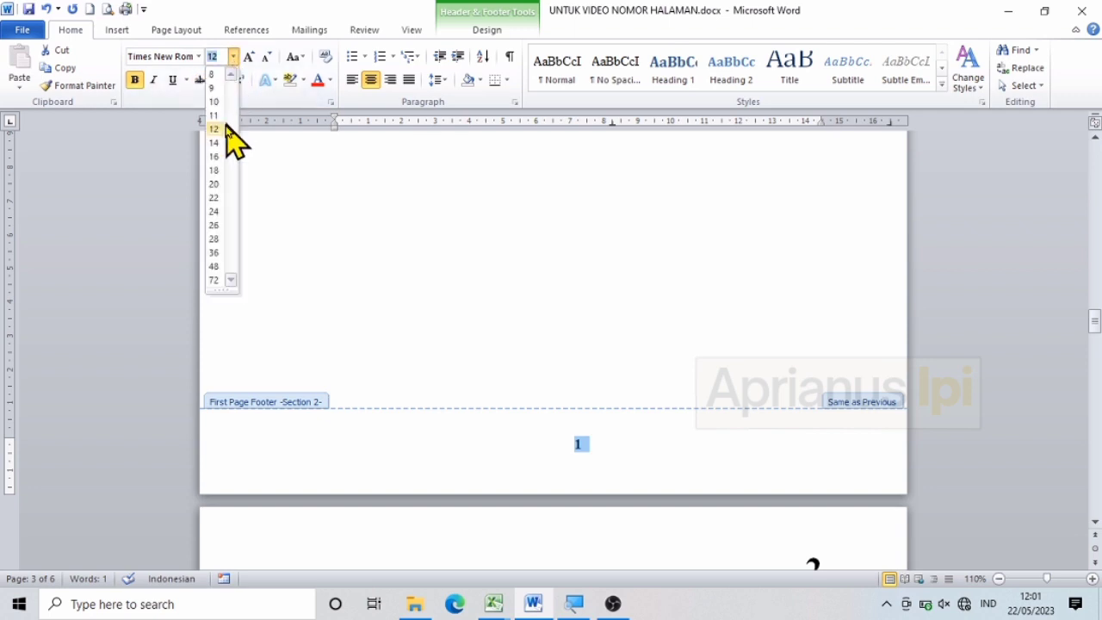
{"action": "left_click", "coordinate": [222, 241]}
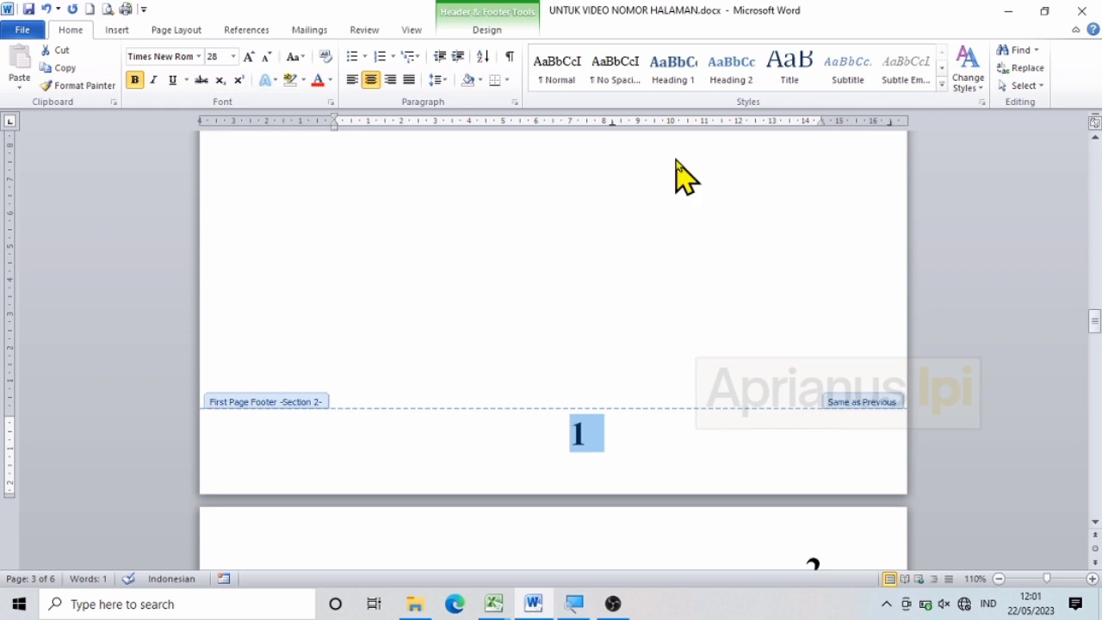
{"action": "double_click", "coordinate": [594, 230]}
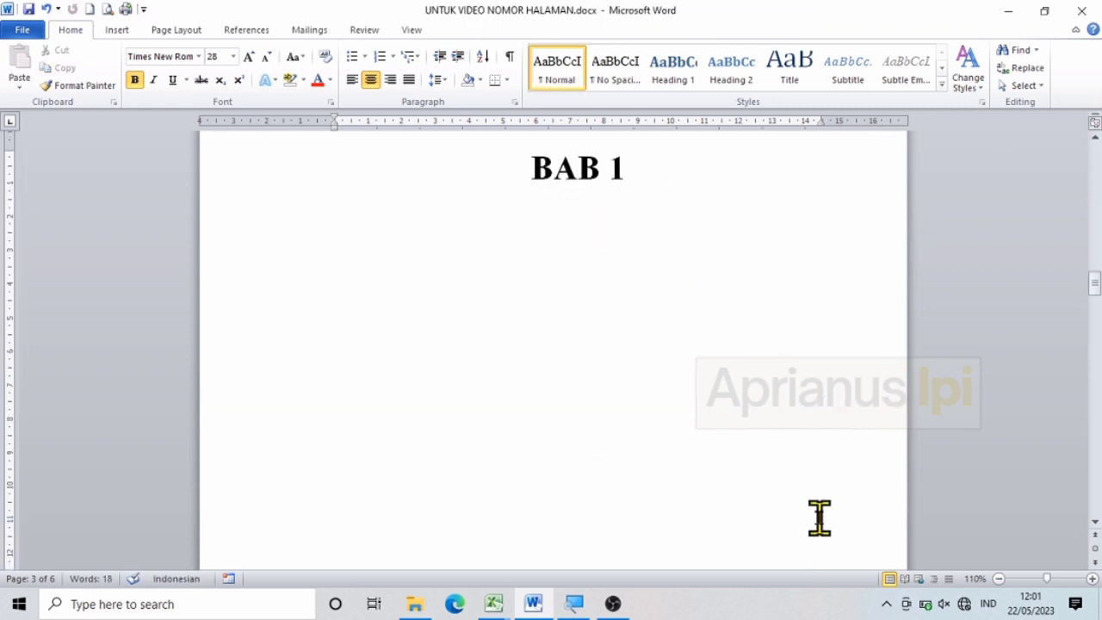
{"action": "left_click", "coordinate": [998, 579]}
{"action": "left_click", "coordinate": [998, 578]}
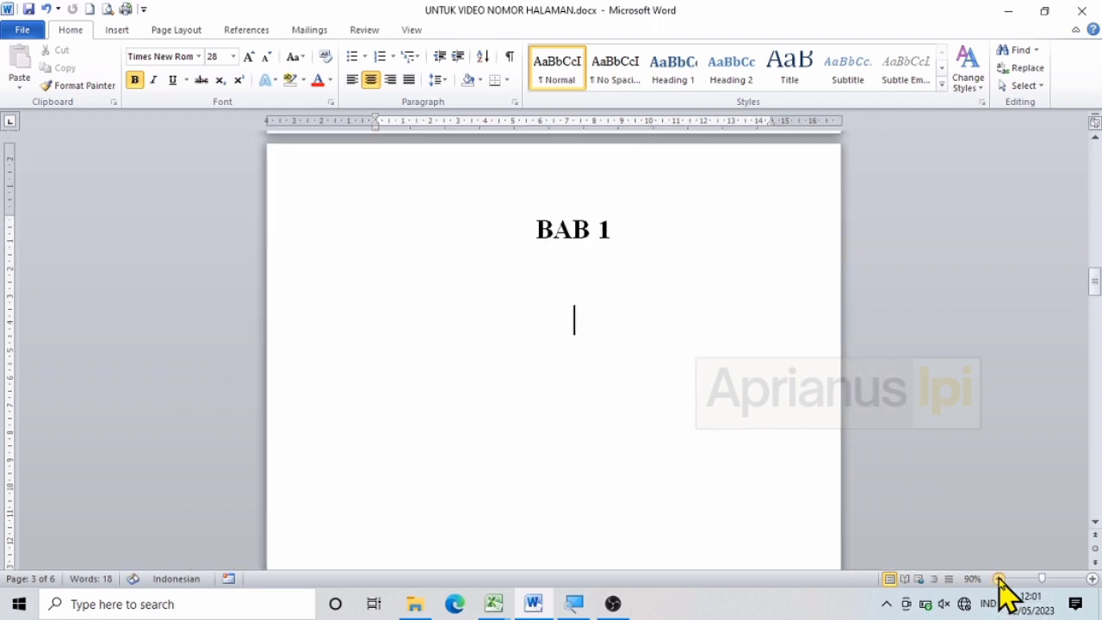
{"action": "left_click", "coordinate": [998, 579]}
{"action": "left_click", "coordinate": [998, 578]}
{"action": "left_click", "coordinate": [998, 578]}
{"action": "left_click", "coordinate": [998, 578]}
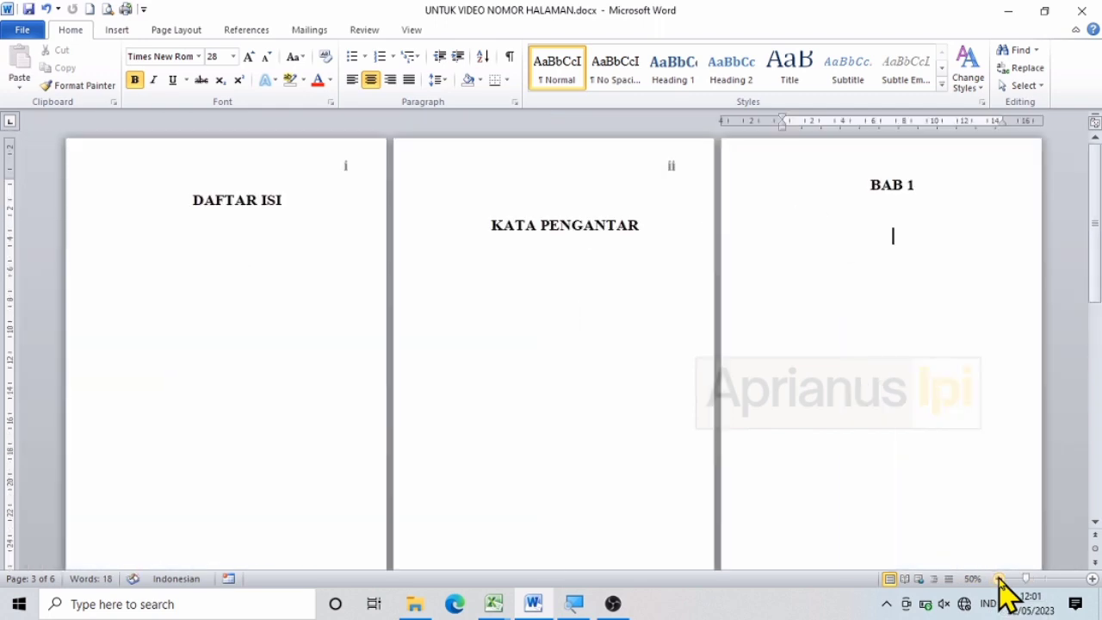
{"action": "left_click", "coordinate": [999, 578]}
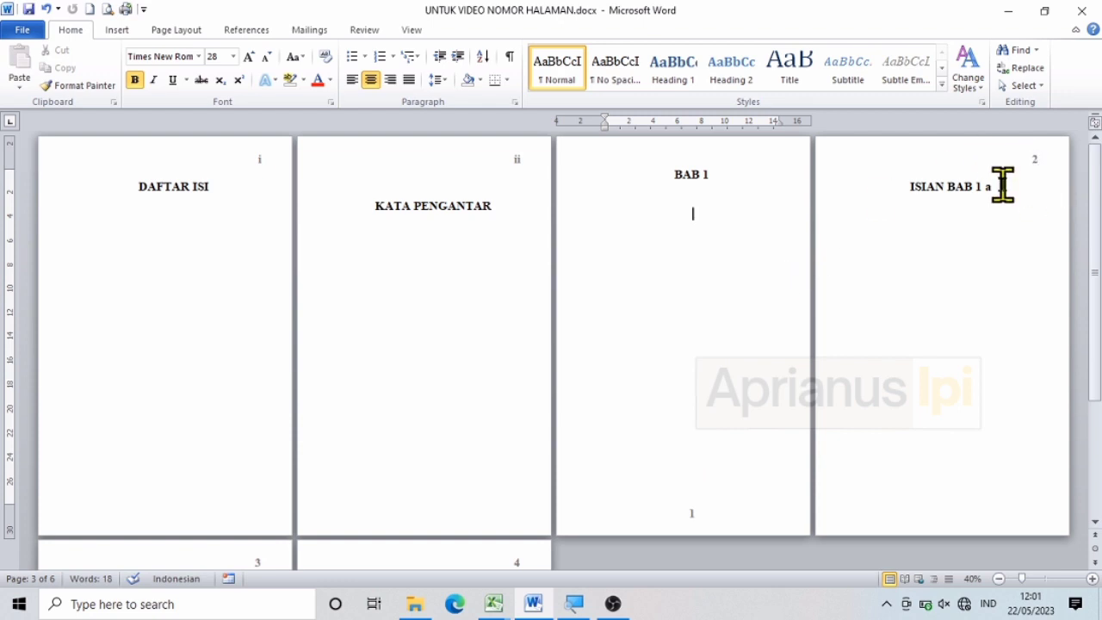
{"action": "left_click", "coordinate": [998, 578]}
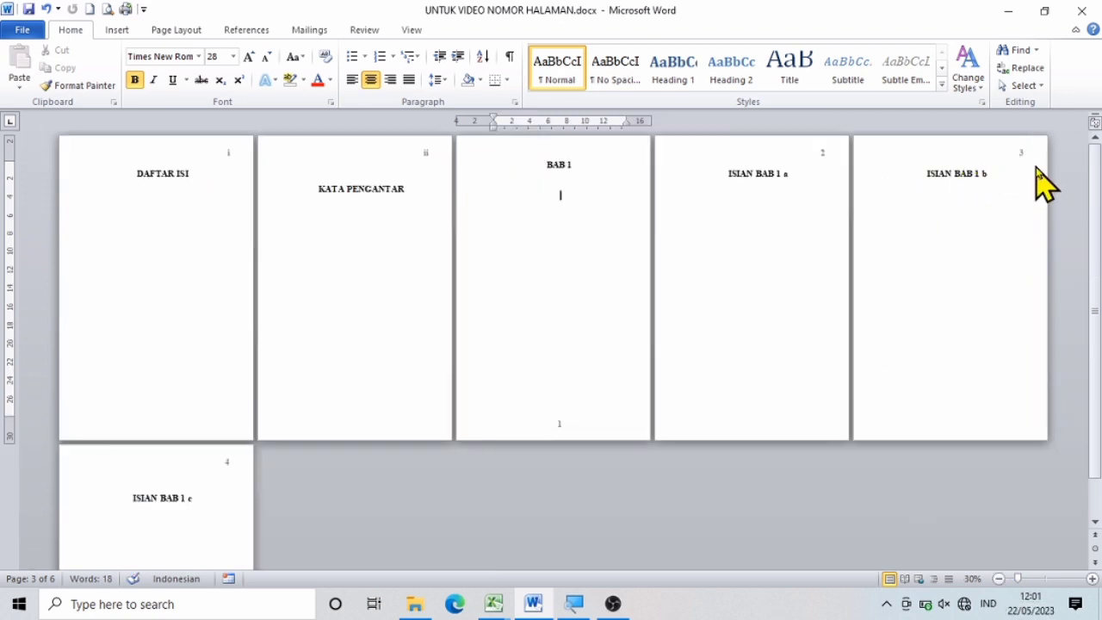